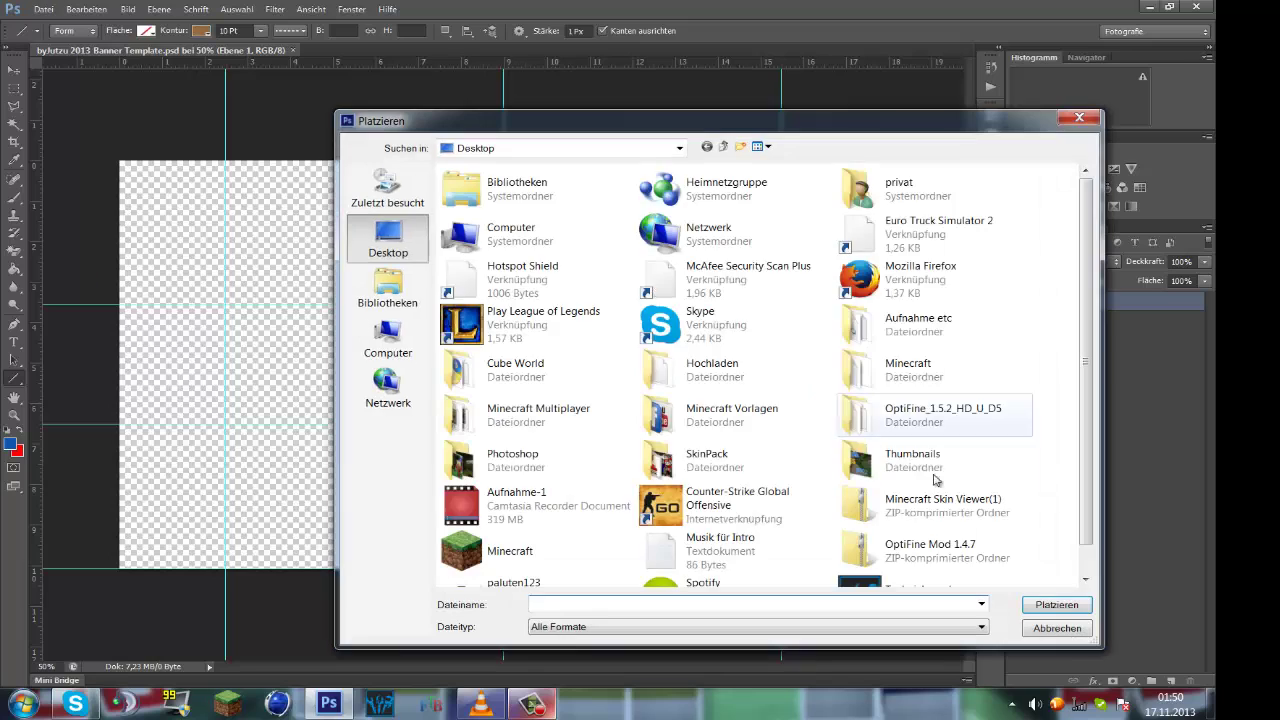
# Place the minecraft_sonic_ether_s image from the desktop's Photoshop folder into the banner template
pyautogui.doubleClick(577, 449)
pyautogui.scroll(-3, 593, 424)
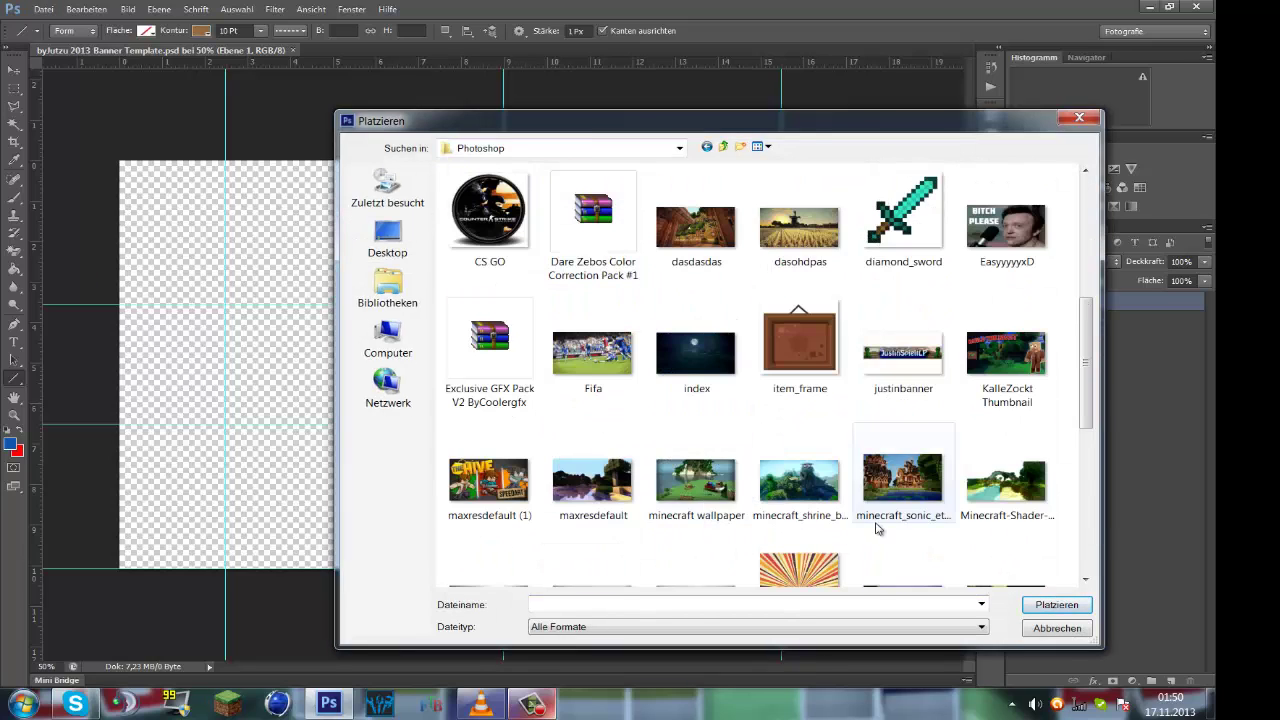
pyautogui.click(882, 520)
pyautogui.scroll(-5, 1016, 564)
pyautogui.scroll(2, 1022, 574)
pyautogui.click(1056, 604)
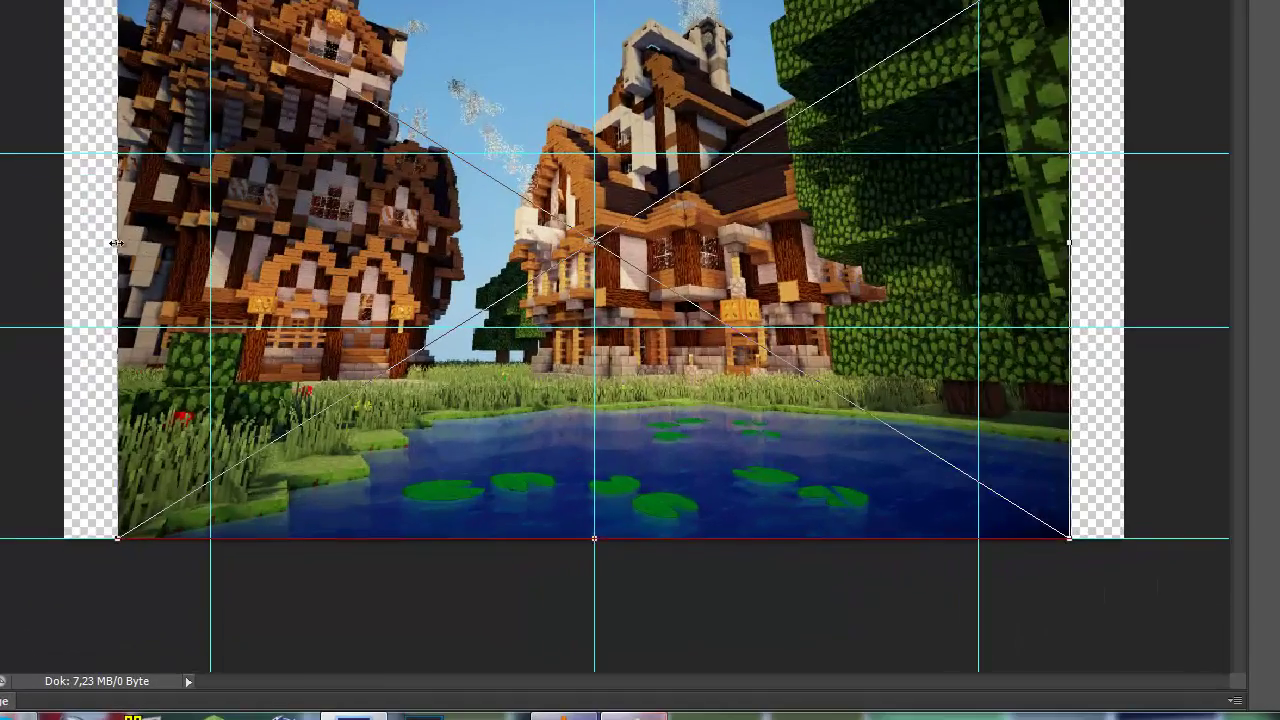
# Stretch the placed image to both side edges of the canvas and confirm the placement
pyautogui.moveTo(160, 364); pyautogui.dragTo(119, 369)
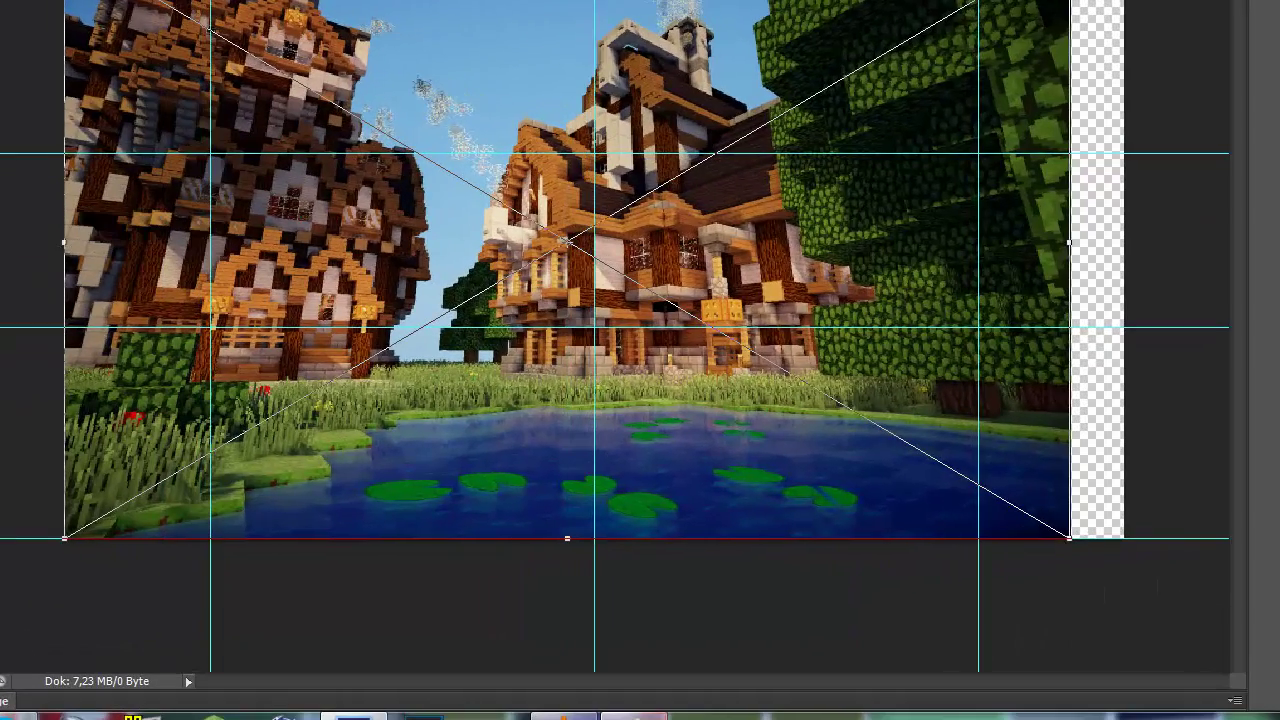
pyautogui.moveTo(1068, 242); pyautogui.dragTo(1124, 238)
pyautogui.press('Return')
pyautogui.click(44, 2)
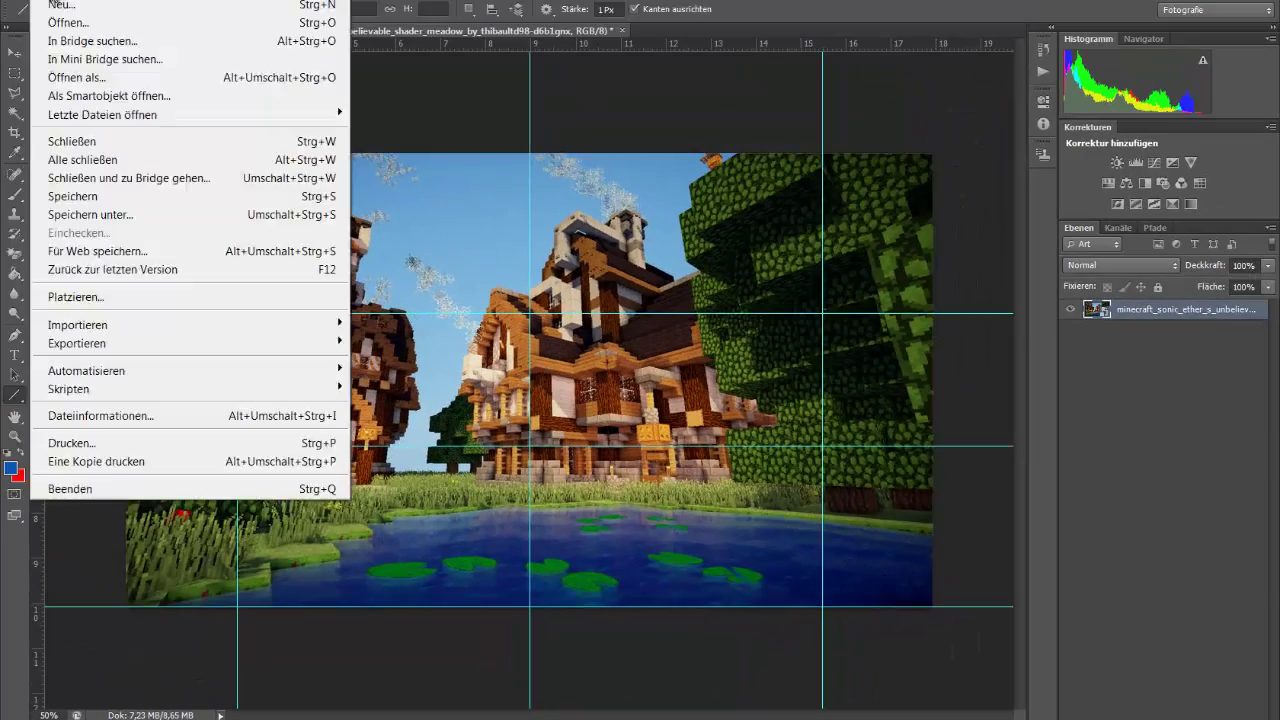
# Add the text PALUTEN between the two middle horizontal guides, in the Toonish font at 48 pt
pyautogui.click(14, 355)
pyautogui.moveTo(660, 440); pyautogui.dragTo(656, 437)
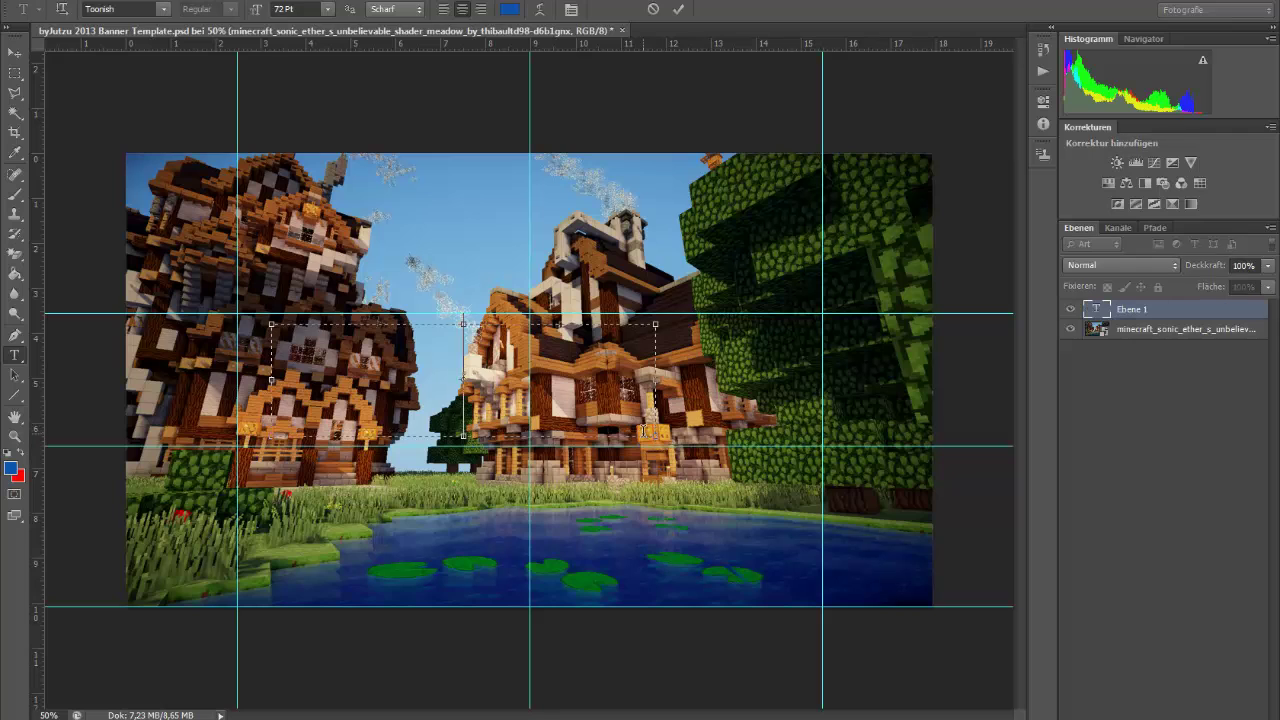
pyautogui.write('PA-')
pyautogui.press('BackSpace')
pyautogui.click(327, 9)
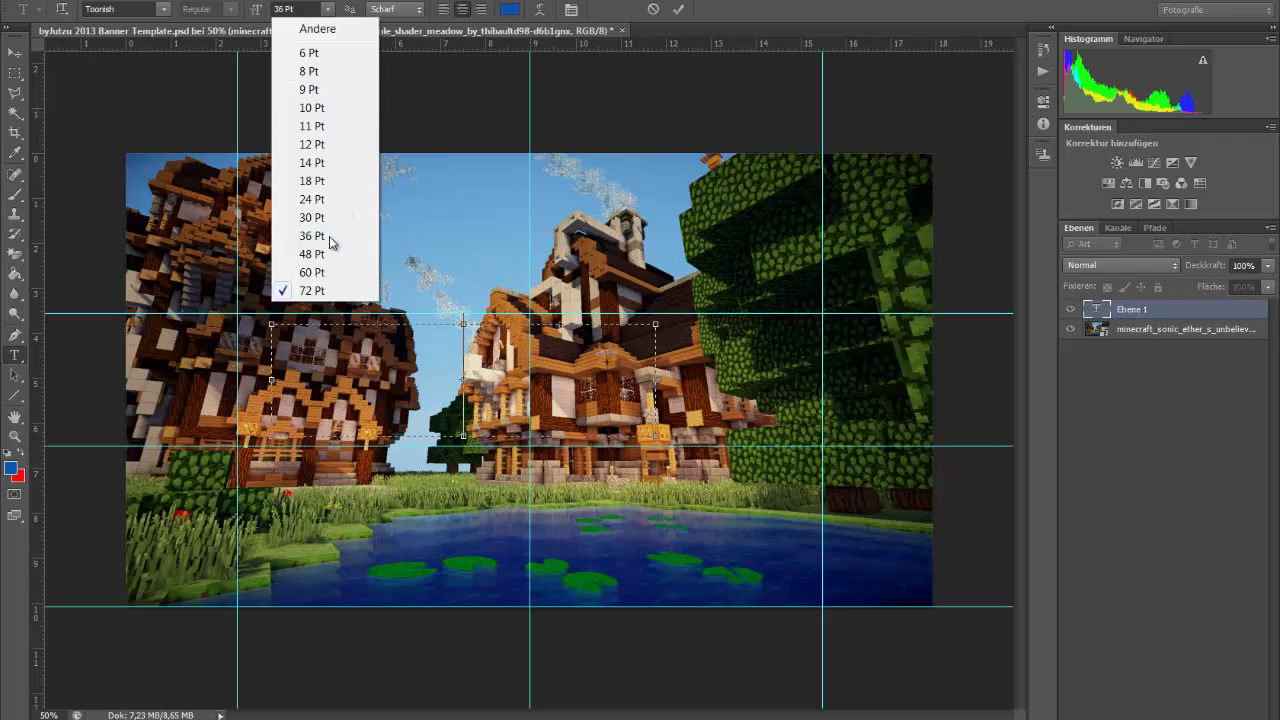
pyautogui.click(290, 211)
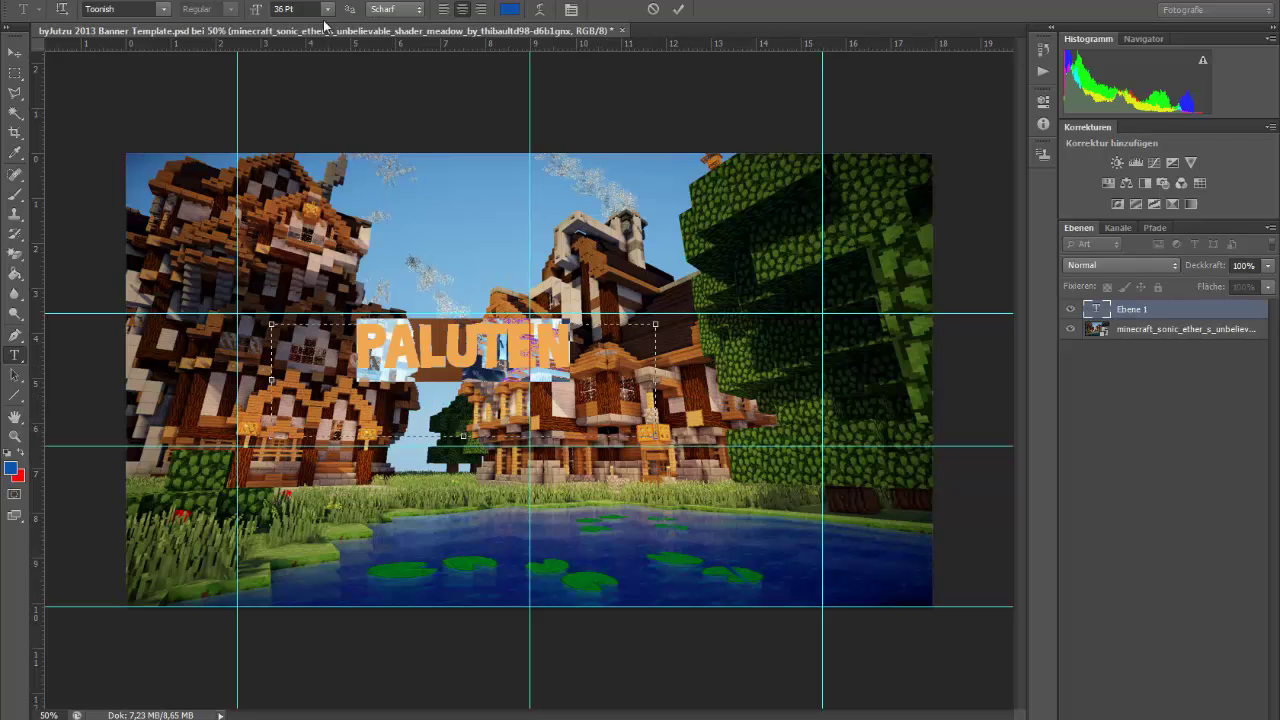
pyautogui.click(327, 9)
pyautogui.click(290, 229)
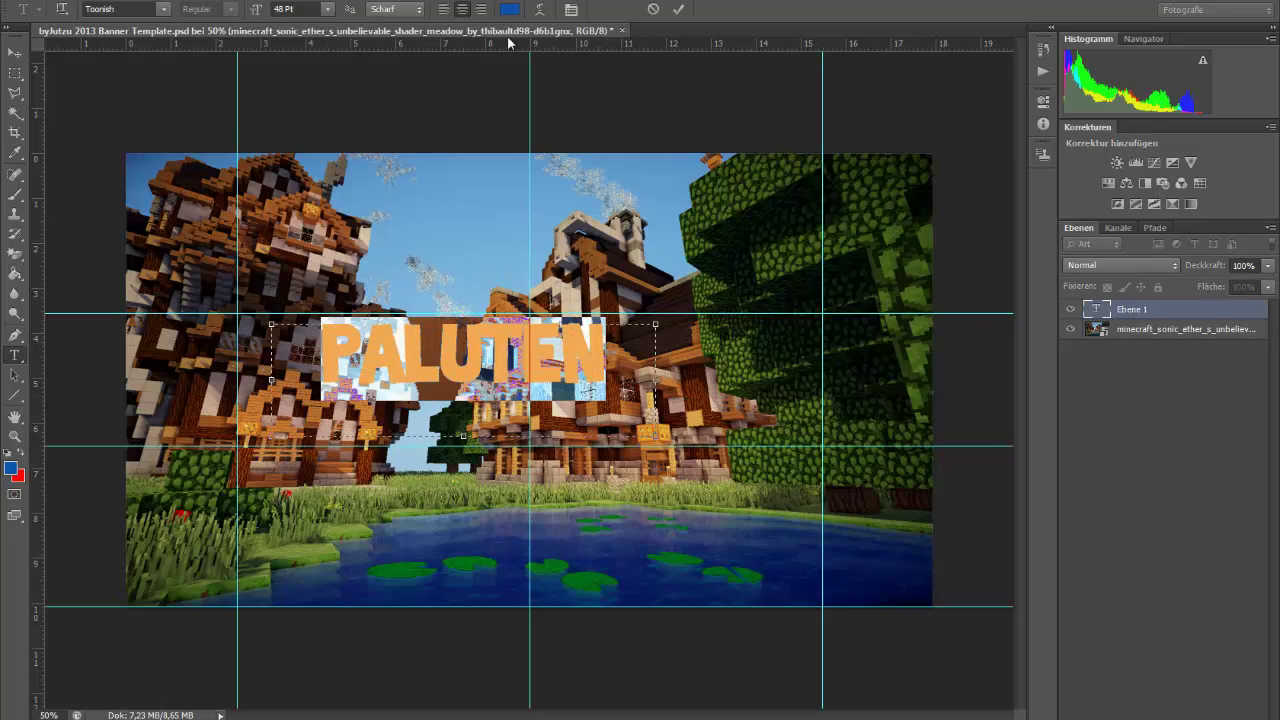
pyautogui.hotkey('ctrl', 'Return')
# Add a Bevel and Emboss effect with the Relief style and a stroke to the PALUTEN text layer
pyautogui.rightClick(1170, 309)
pyautogui.click(1043, 137)
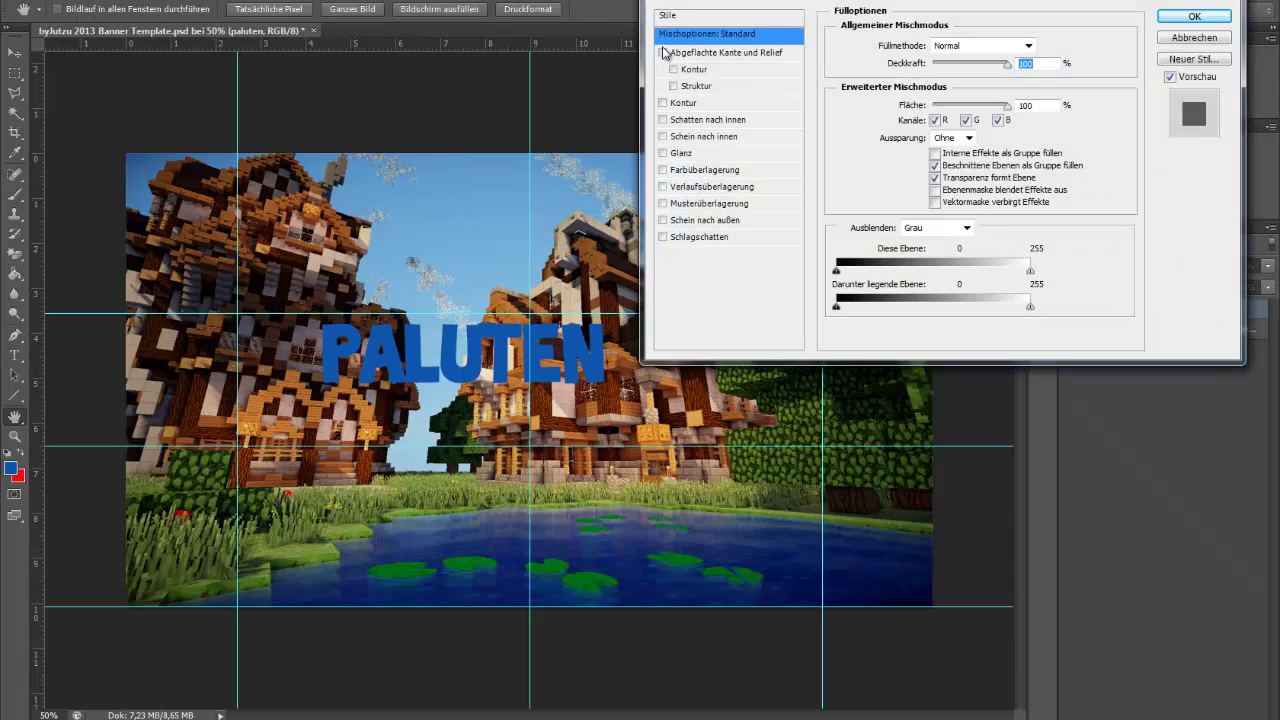
pyautogui.click(662, 52)
pyautogui.click(725, 52)
pyautogui.click(955, 45)
pyautogui.click(953, 92)
pyautogui.click(662, 103)
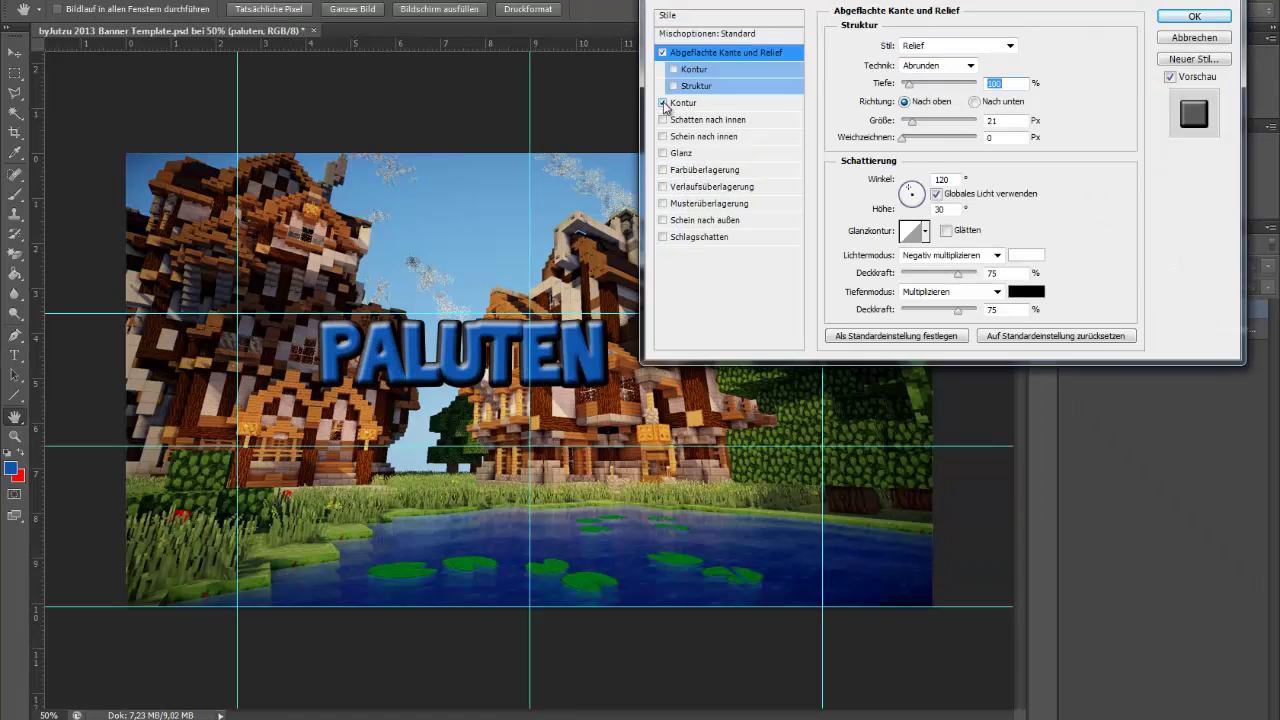
# Try the other bevel styles on the text, set the style back to Relief, and enable a drop shadow
pyautogui.click(932, 49)
pyautogui.click(930, 77)
pyautogui.click(935, 66)
pyautogui.click(966, 46)
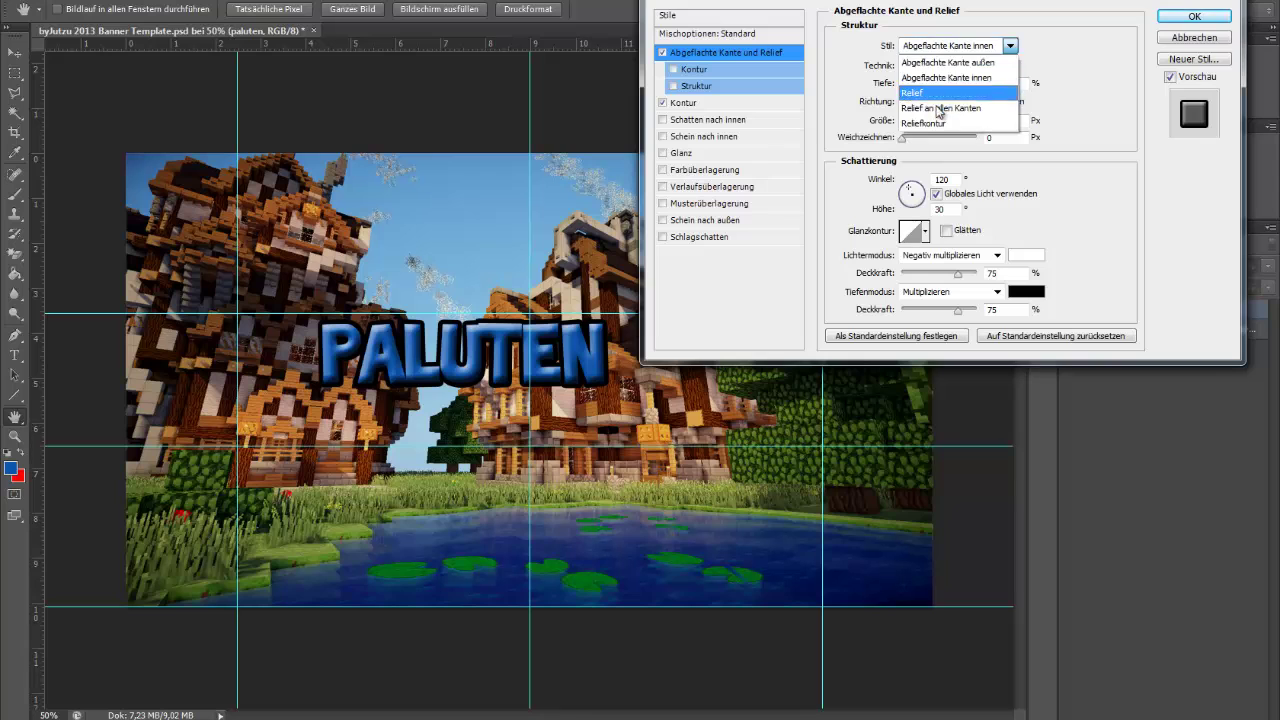
pyautogui.click(941, 107)
pyautogui.click(943, 68)
pyautogui.click(943, 67)
pyautogui.click(944, 47)
pyautogui.click(930, 122)
pyautogui.click(955, 47)
pyautogui.click(949, 61)
pyautogui.click(948, 50)
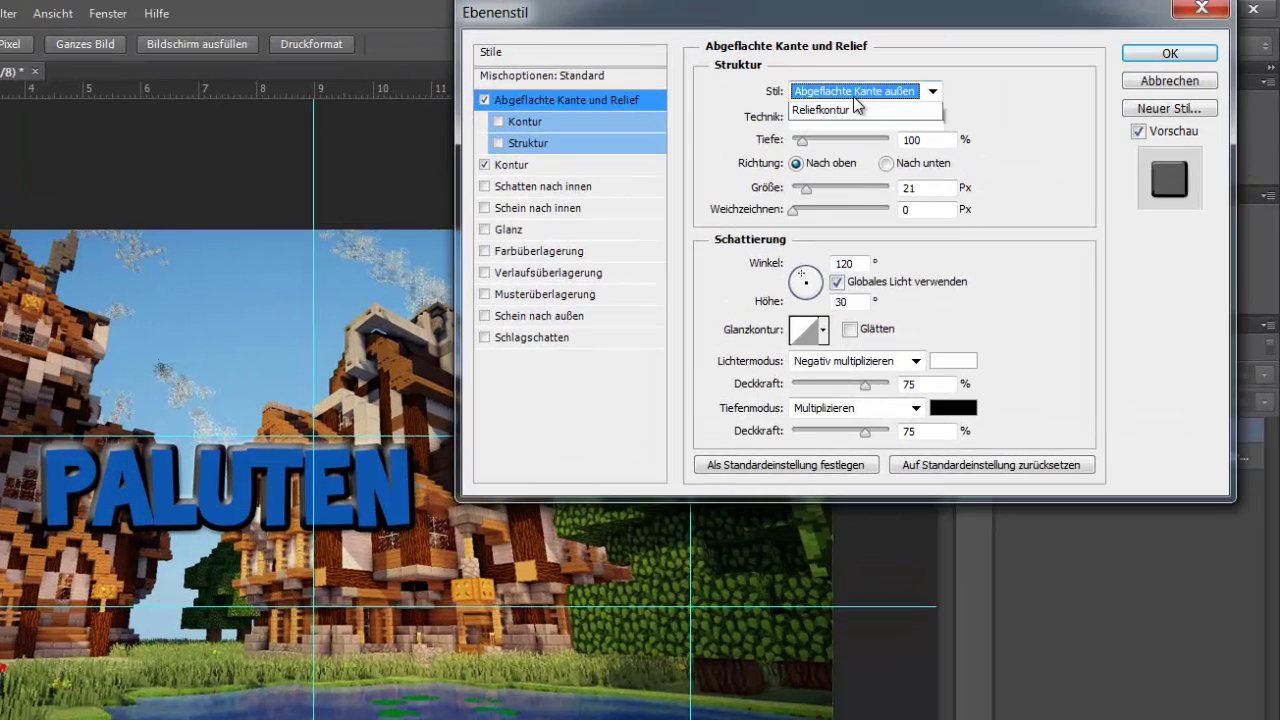
pyautogui.click(925, 122)
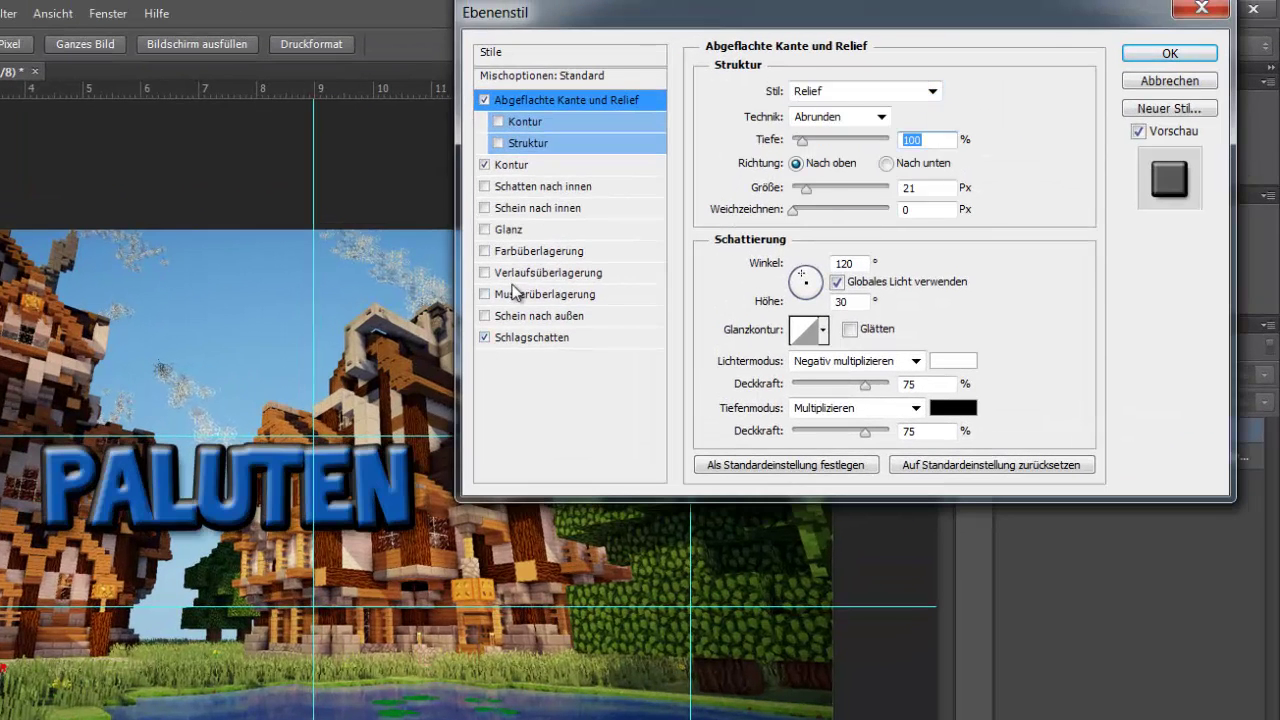
# Enable a gradient overlay on the text and set the gradient's first colour stop to orange ff7200
pyautogui.click(530, 272)
pyautogui.click(830, 134)
pyautogui.click(798, 168)
pyautogui.click(632, 582)
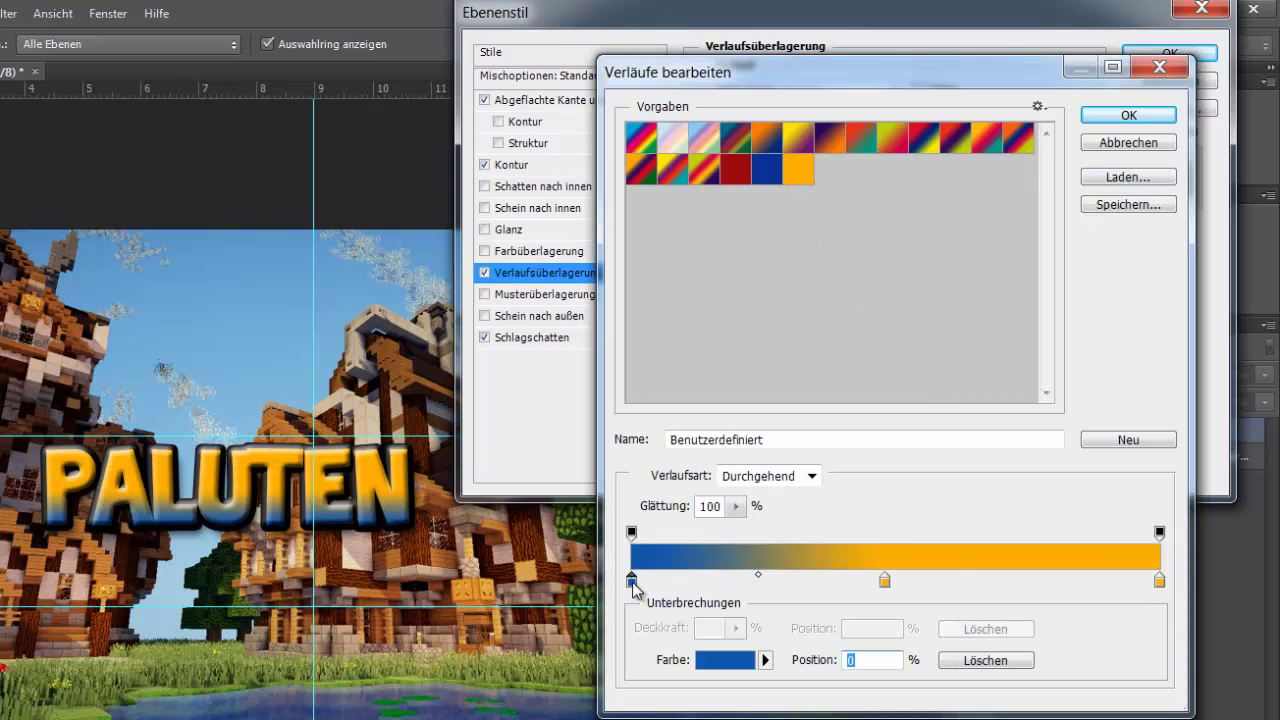
pyautogui.click(900, 558)
pyautogui.click(725, 660)
pyautogui.moveTo(763, 305)
pyautogui.mouseDown()
pyautogui.moveTo(761, 325)
pyautogui.moveTo(763, 297)
pyautogui.mouseUp()
pyautogui.moveTo(804, 492); pyautogui.dragTo(804, 497)
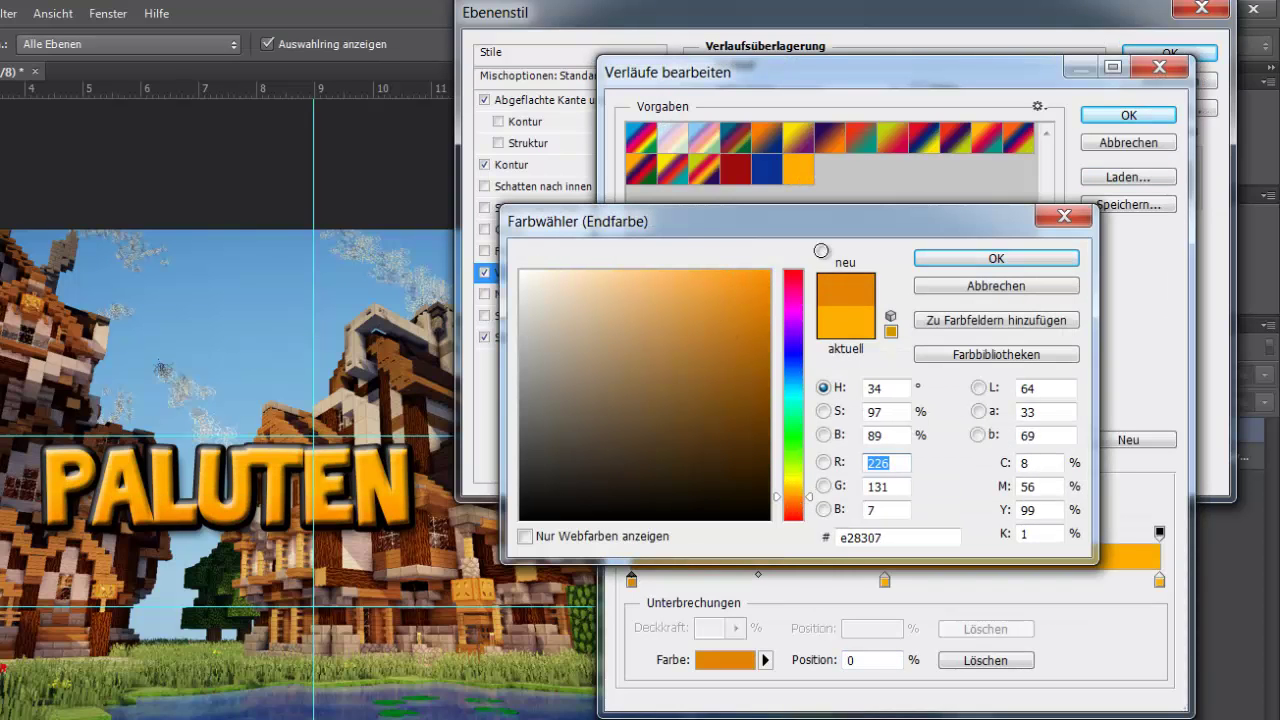
pyautogui.moveTo(821, 250); pyautogui.dragTo(810, 280)
pyautogui.moveTo(795, 509); pyautogui.dragTo(795, 501)
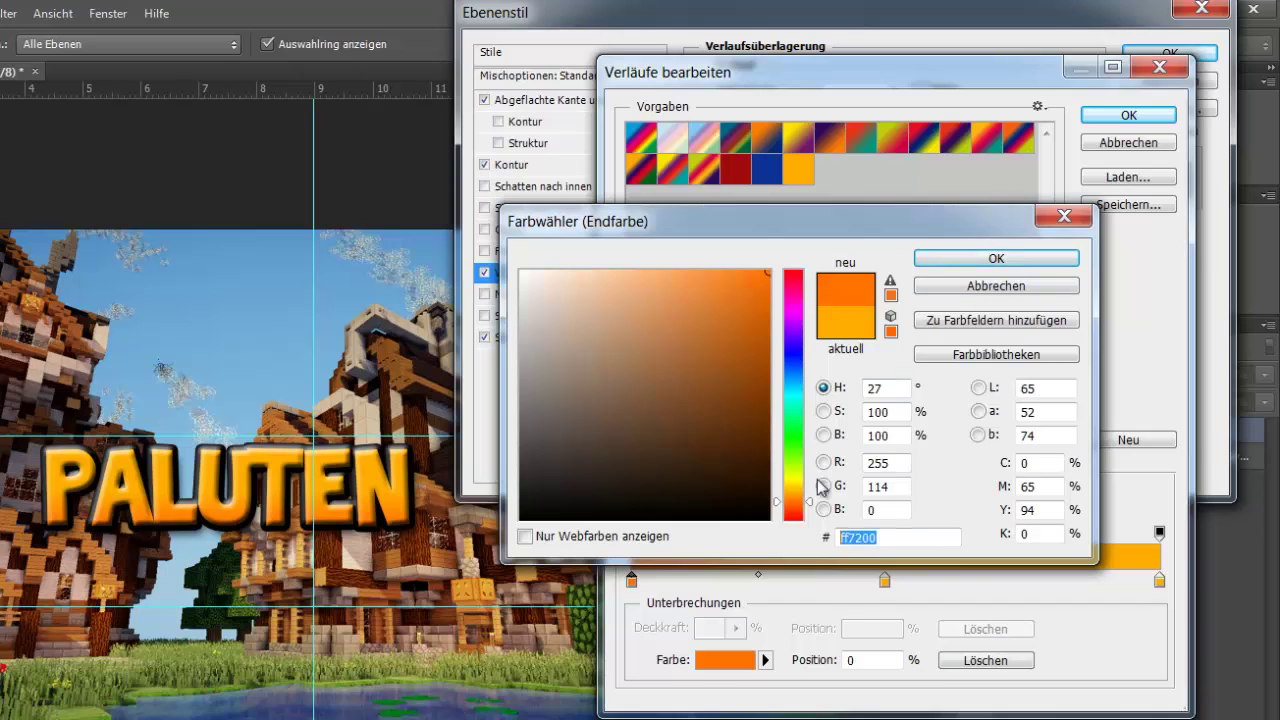
pyautogui.hotkey('ctrl', 'c')
pyautogui.click(996, 258)
# Set the gradient's middle and end colour stops to ff7200 as well and accept the gradient
pyautogui.click(885, 582)
pyautogui.click(725, 660)
pyautogui.moveTo(893, 538); pyautogui.dragTo(791, 546)
pyautogui.hotkey('ctrl', 'v')
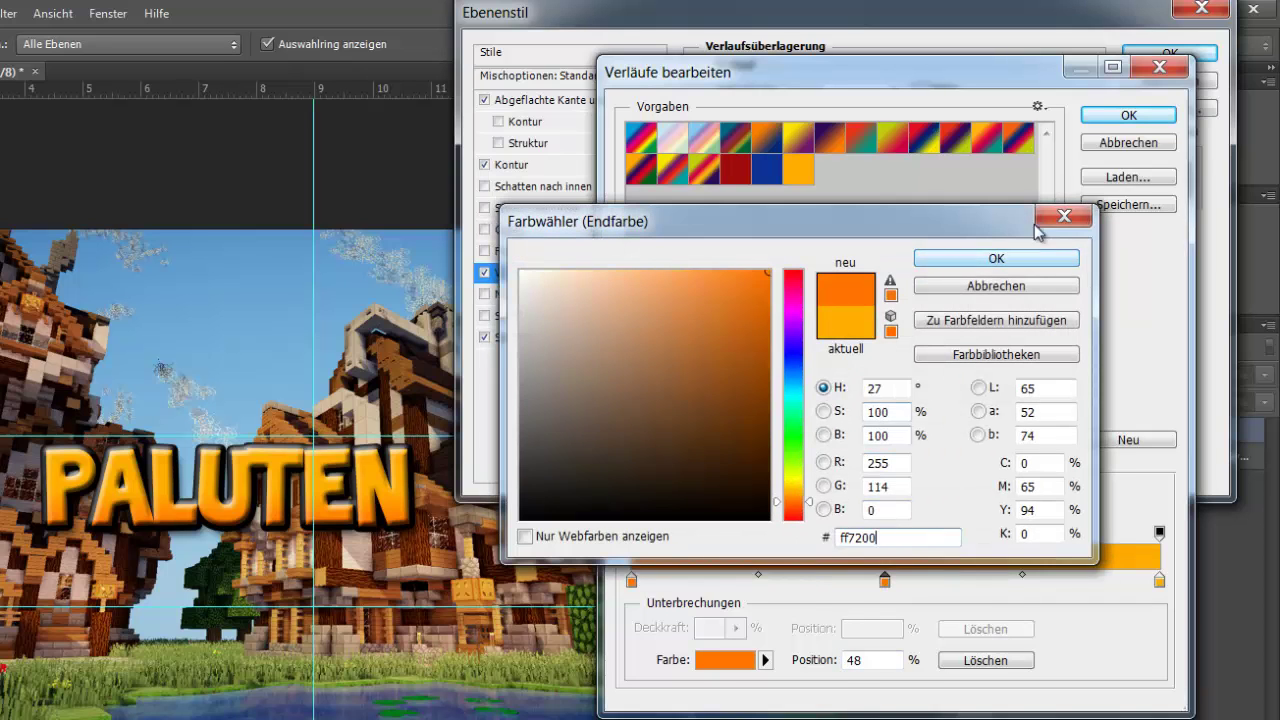
pyautogui.press('Return')
pyautogui.doubleClick(1159, 580)
pyautogui.hotkey('ctrl', 'v')
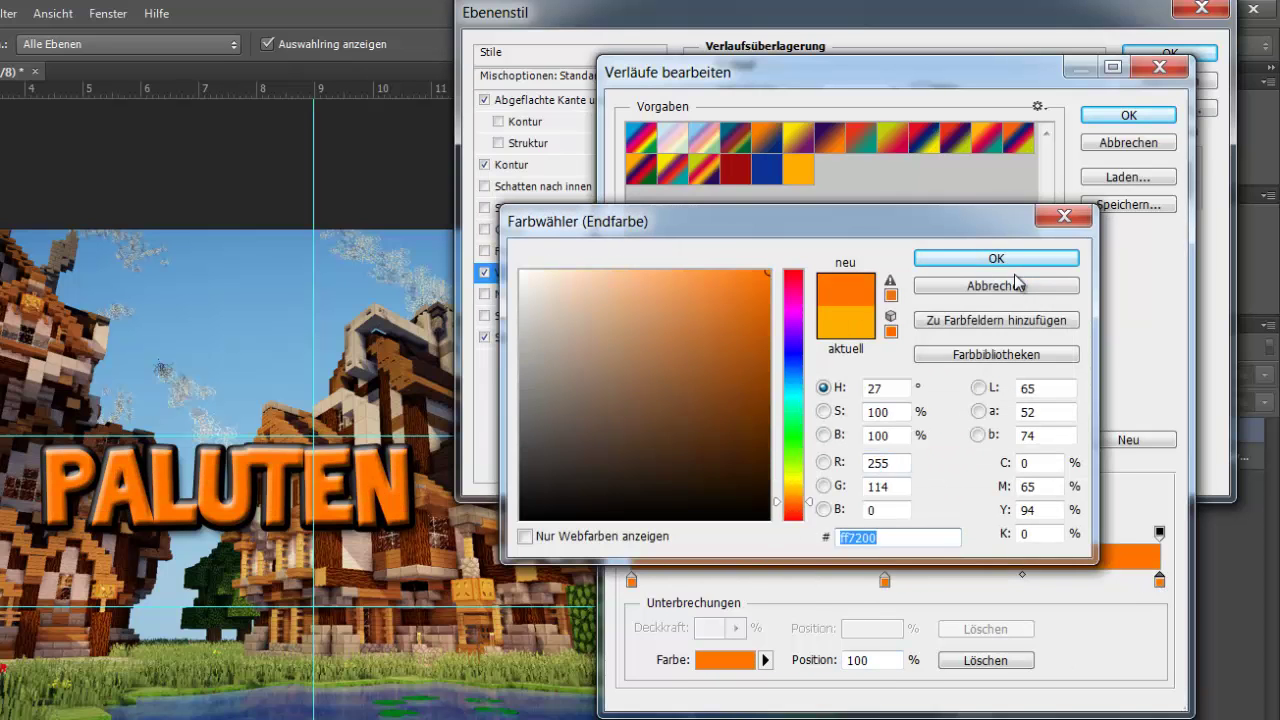
pyautogui.click(983, 257)
pyautogui.click(1128, 115)
# Set the text's stroke to 3 px in white and disable Bevel and Emboss
pyautogui.click(525, 166)
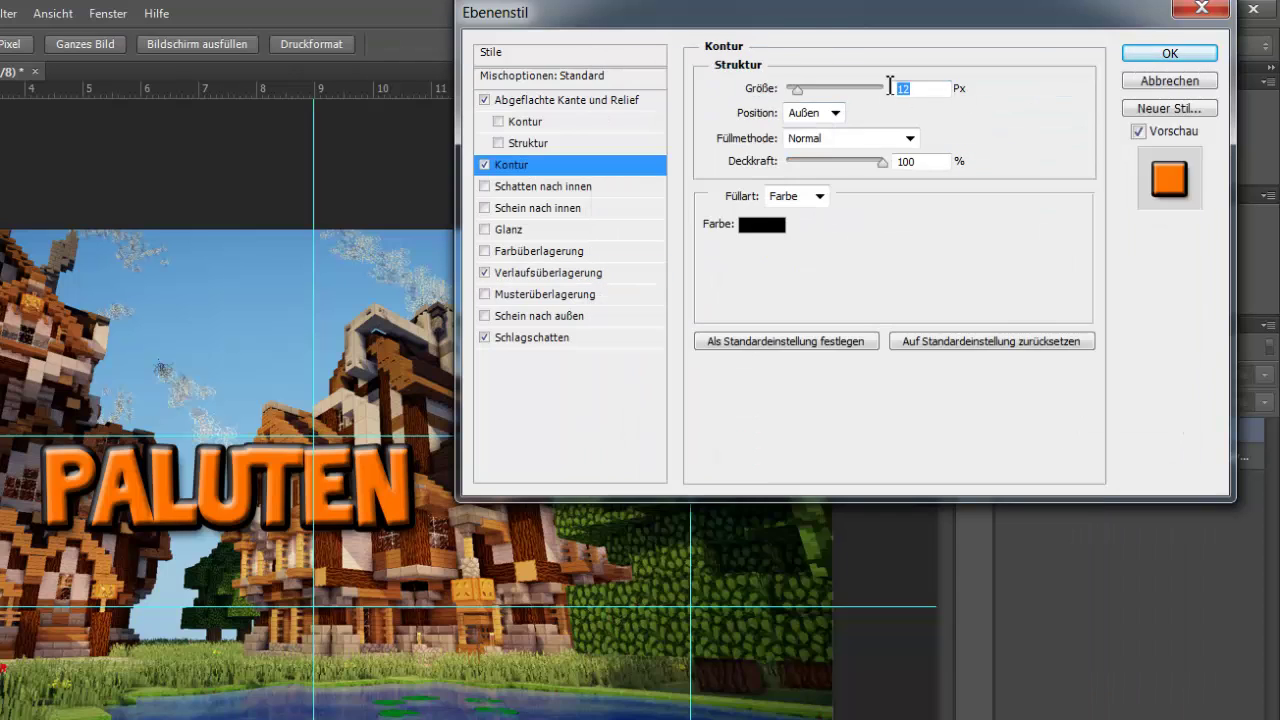
pyautogui.click(766, 232)
pyautogui.click(996, 258)
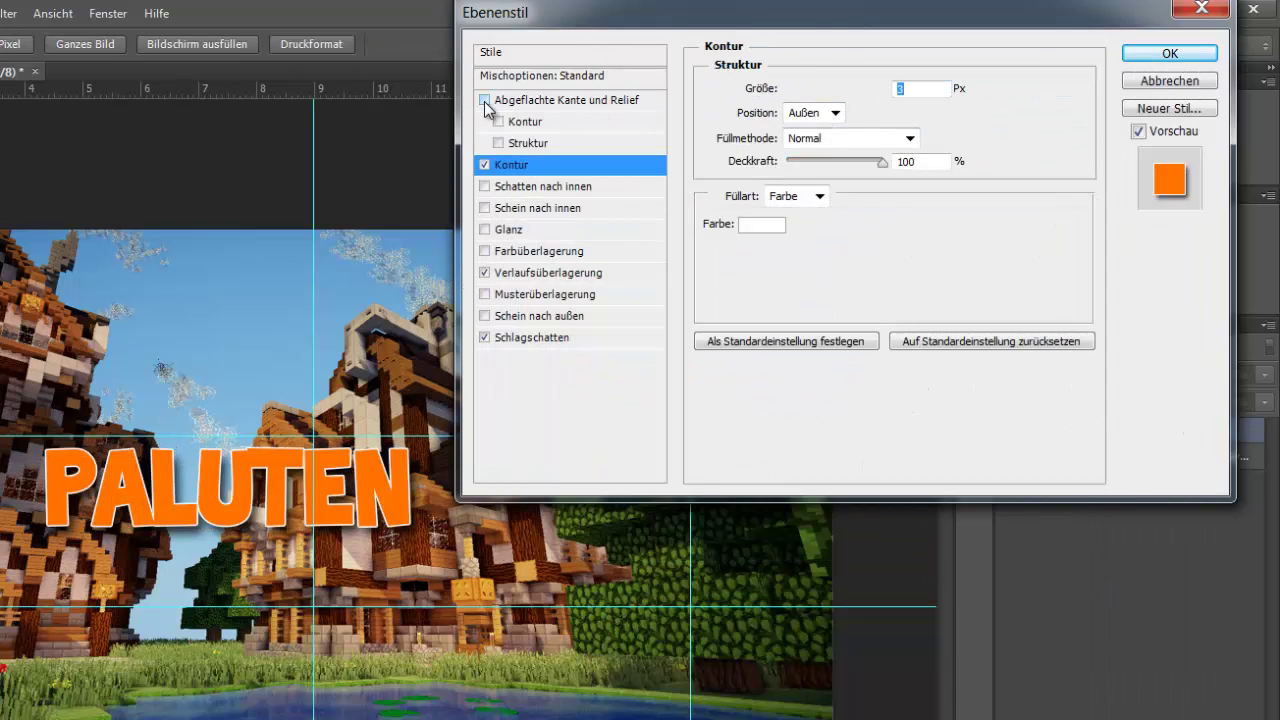
pyautogui.click(485, 100)
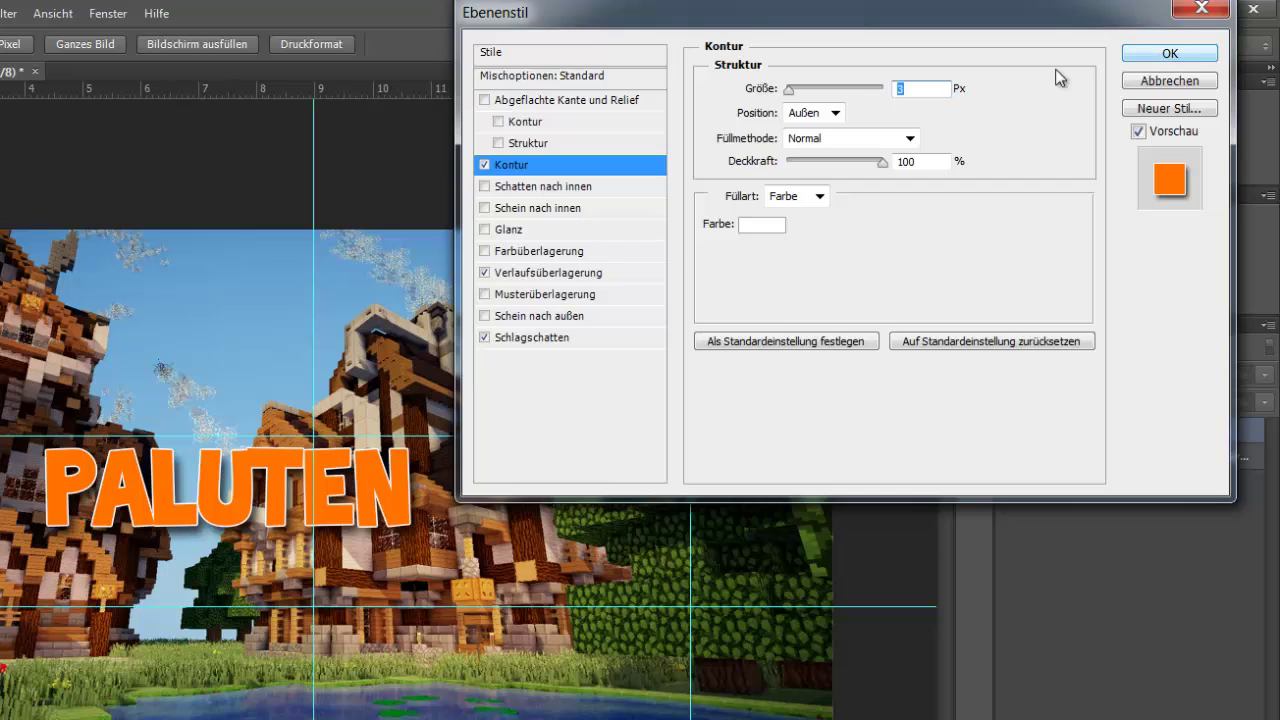
# Darken the gradient overlay's middle and end colour stops to a deeper orange and apply the layer style
pyautogui.click(546, 272)
pyautogui.click(830, 209)
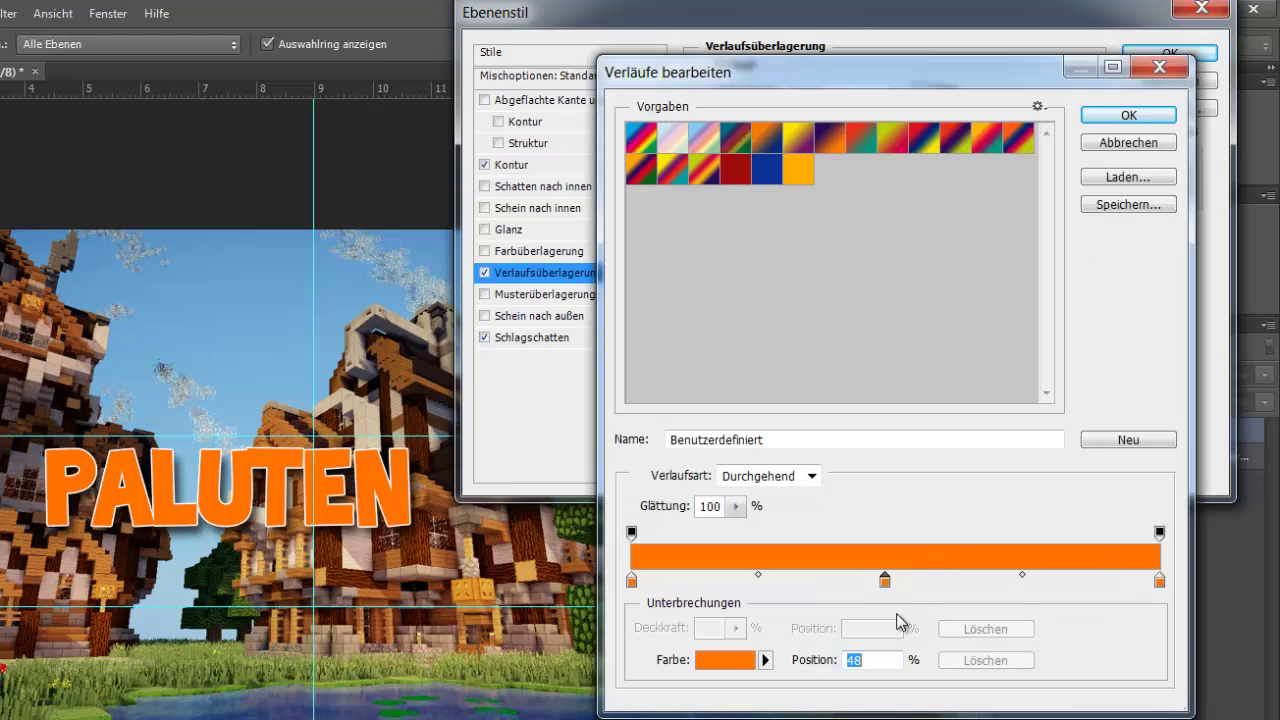
pyautogui.doubleClick(885, 581)
pyautogui.click(769, 317)
pyautogui.click(999, 262)
pyautogui.doubleClick(1160, 580)
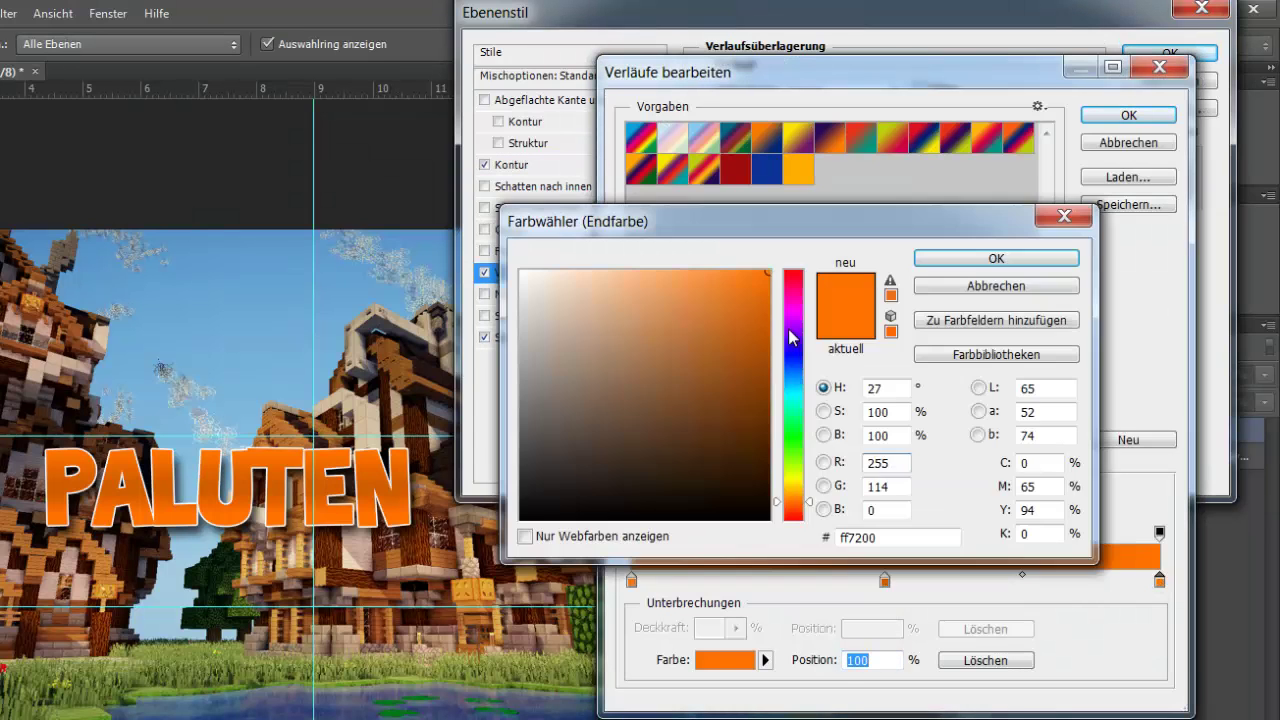
pyautogui.click(767, 311)
pyautogui.click(965, 262)
pyautogui.click(1128, 115)
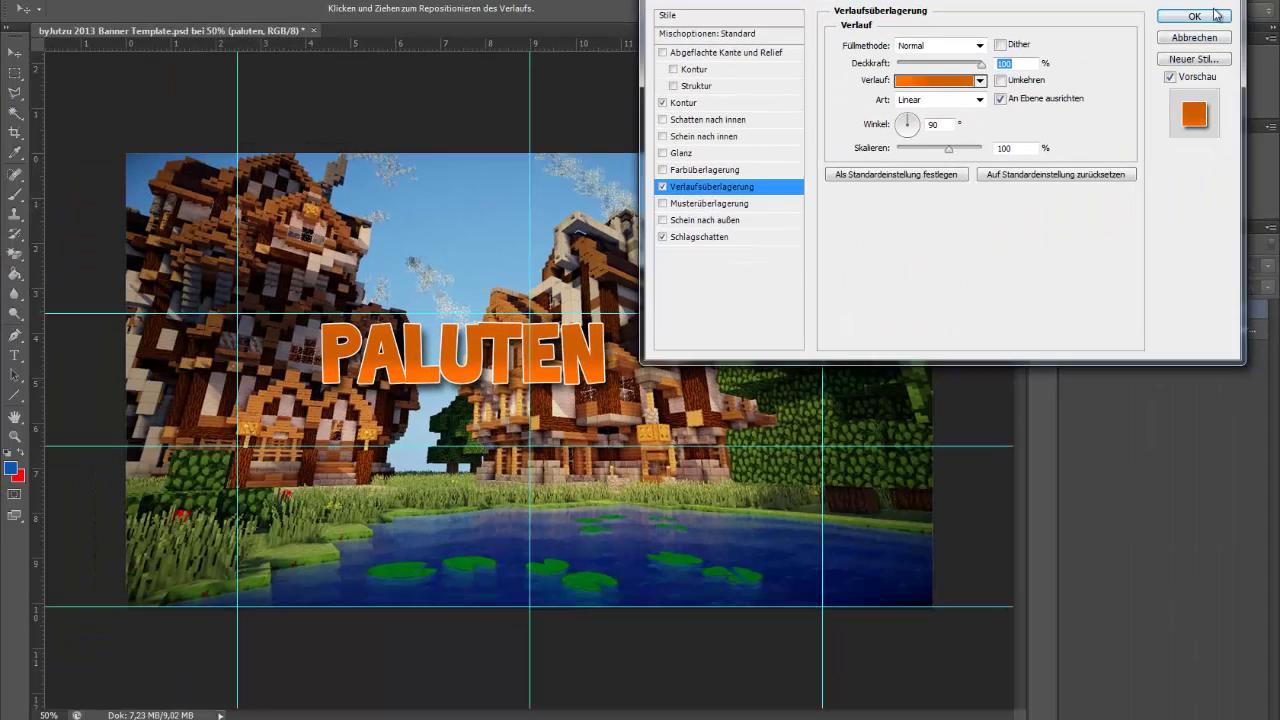
pyautogui.click(1168, 53)
pyautogui.click(300, 0)
pyautogui.moveTo(374, 307)
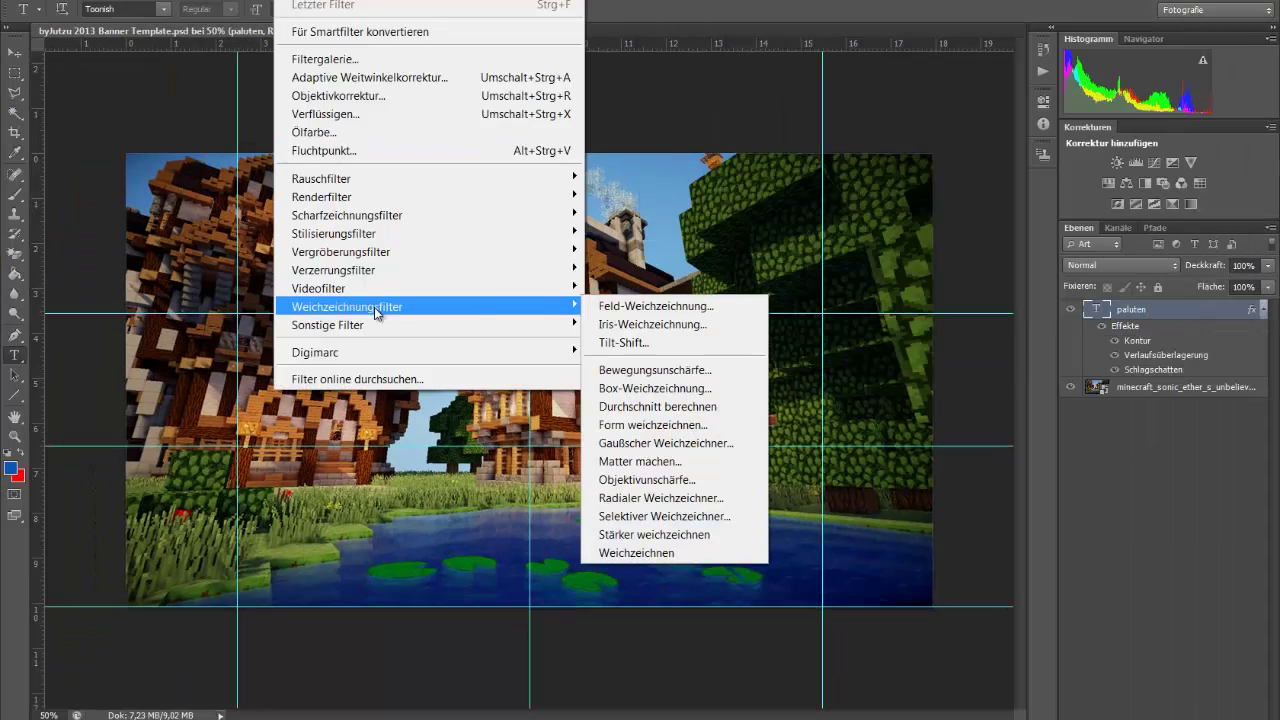
pyautogui.click(667, 374)
pyautogui.click(606, 284)
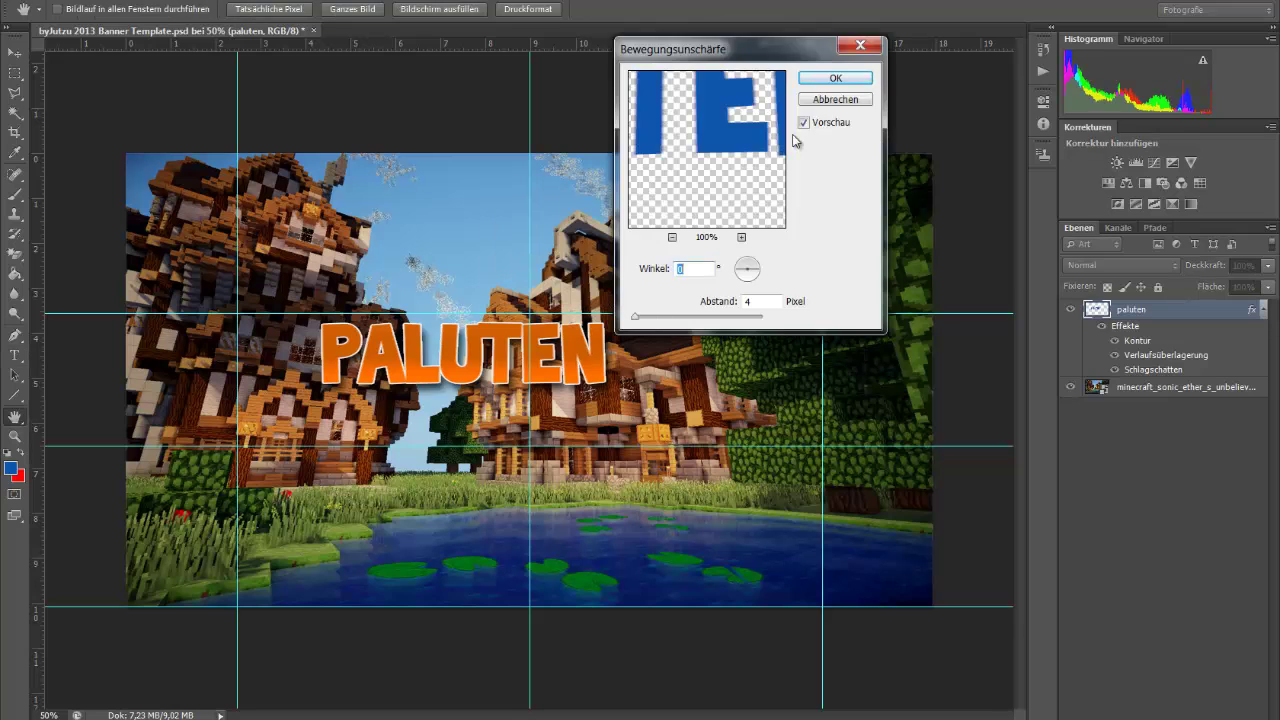
pyautogui.click(834, 100)
# Apply the Oil Paint filter to the background image layer
pyautogui.click(1146, 392)
pyautogui.doubleClick(1146, 391)
pyautogui.click(240, 0)
pyautogui.click(1194, 37)
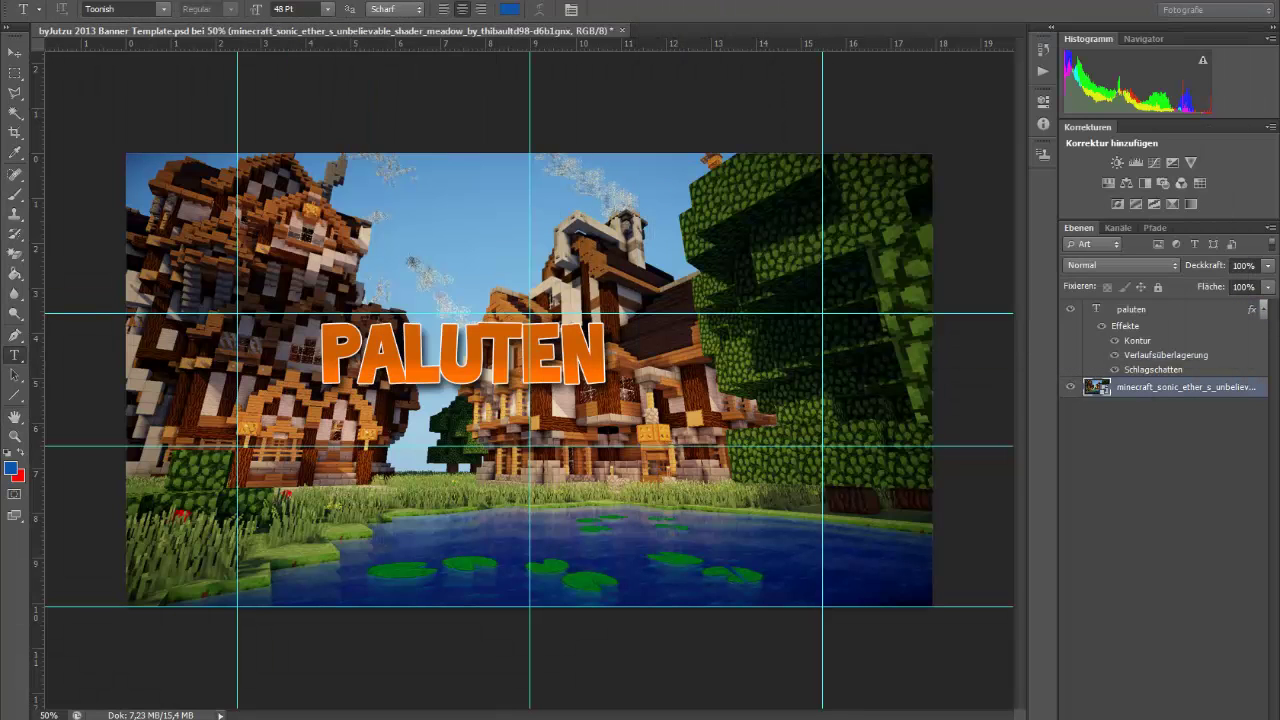
pyautogui.click(300, 0)
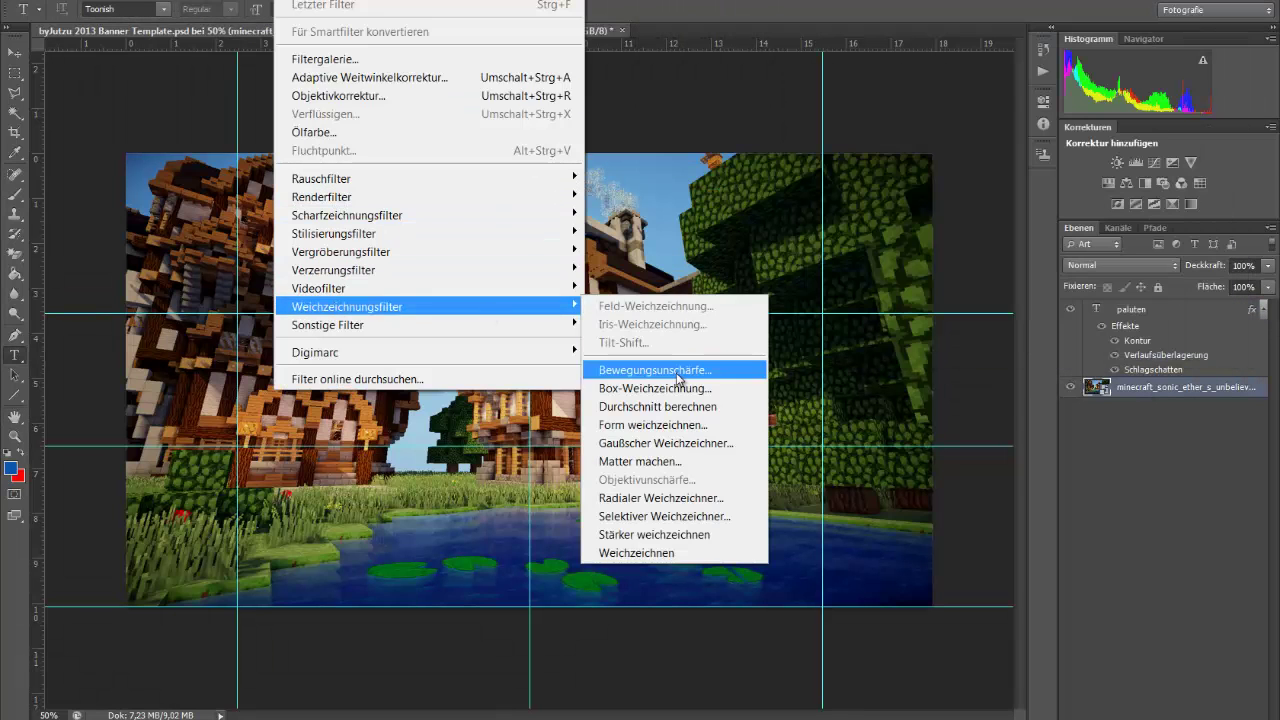
pyautogui.click(400, 96)
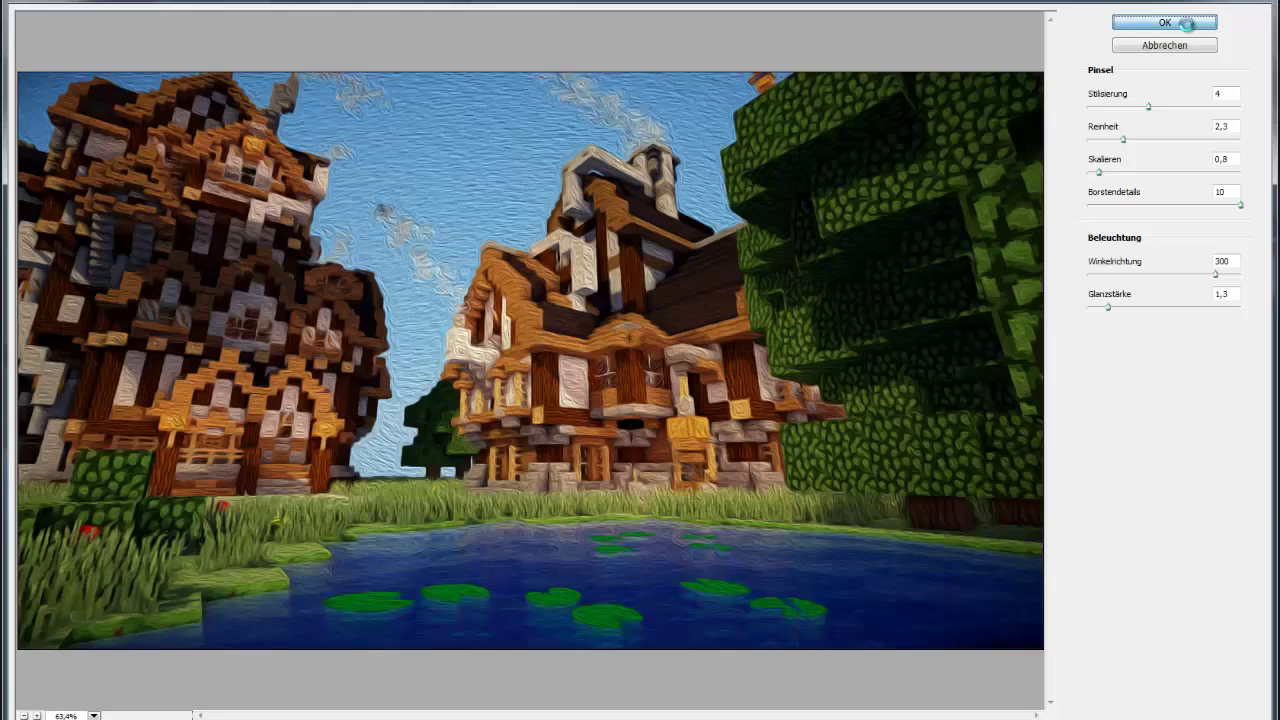
pyautogui.click(1186, 24)
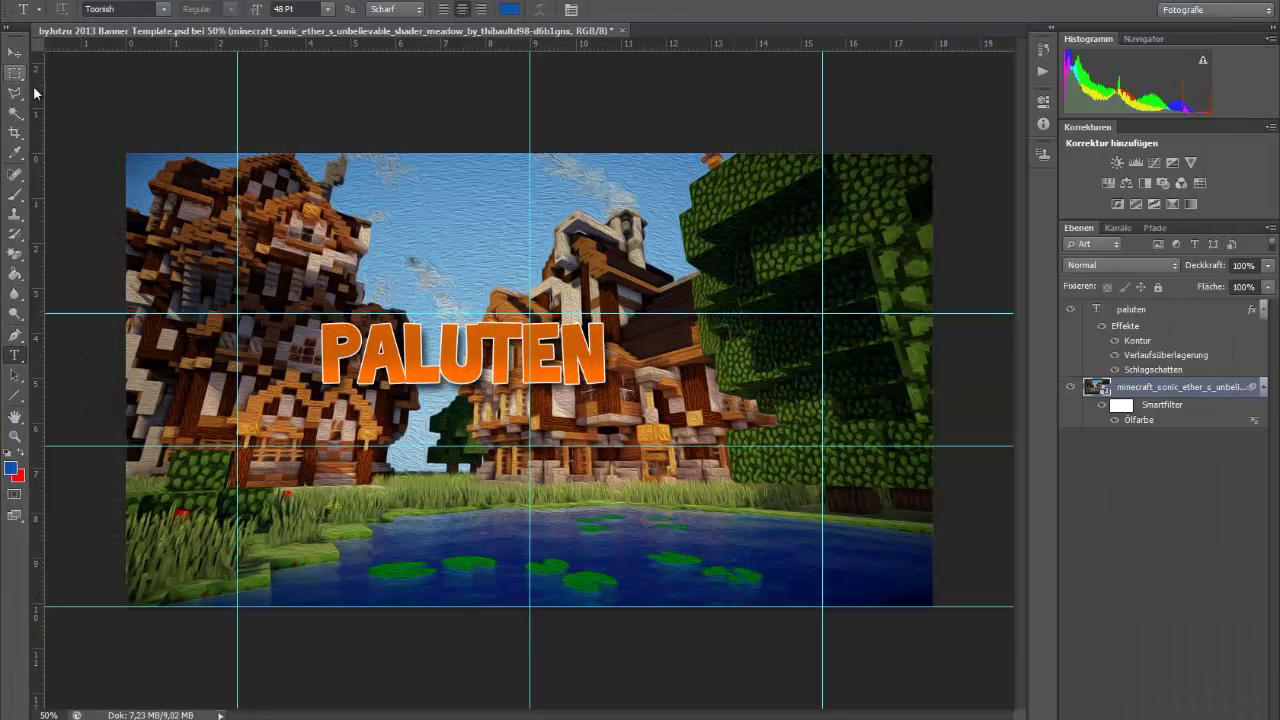
# Select the area of the background image below the lower middle guide with a rectangular marquee and erase it
pyautogui.click(15, 72)
pyautogui.moveTo(114, 332); pyautogui.dragTo(114, 332)
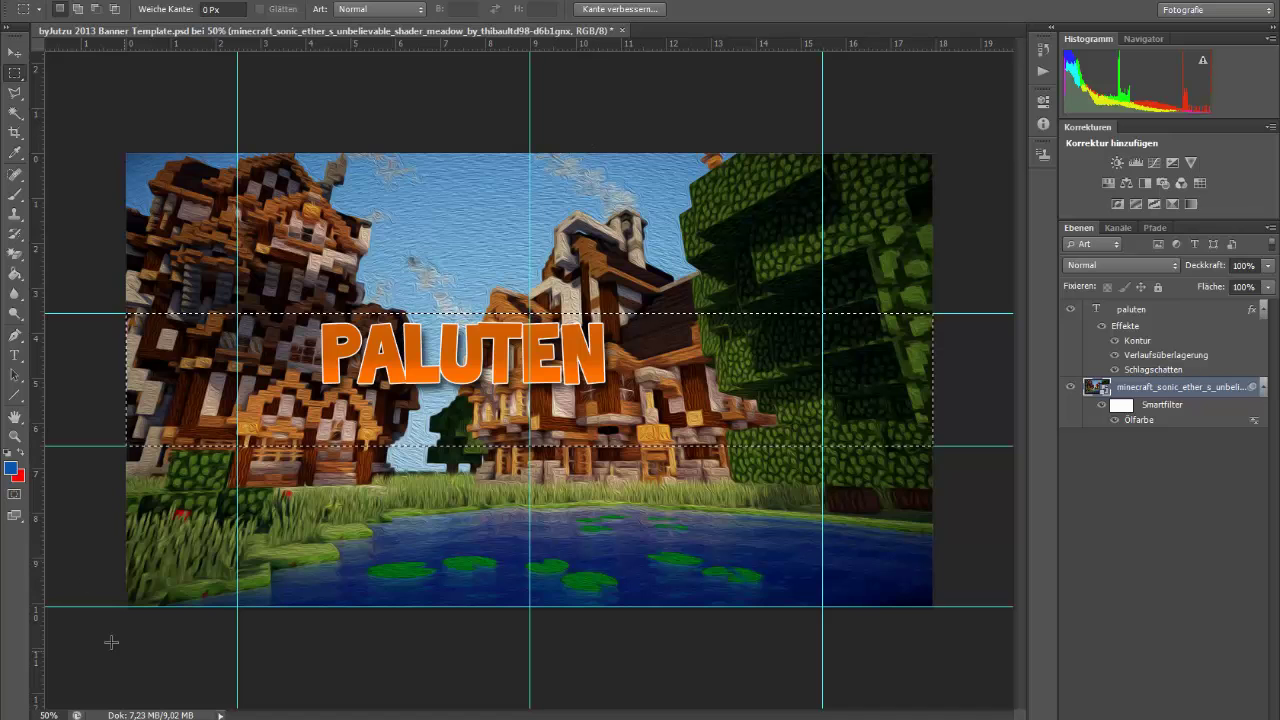
pyautogui.moveTo(111, 642); pyautogui.dragTo(956, 448)
pyautogui.click(15, 253)
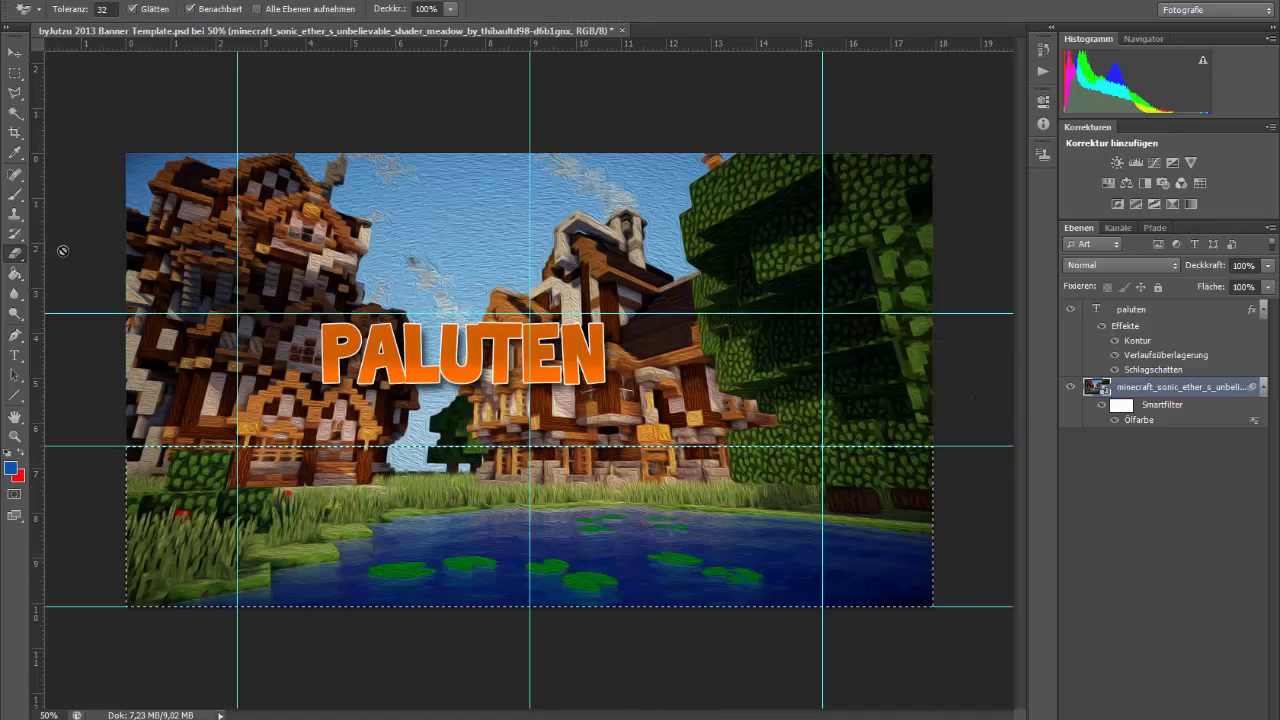
pyautogui.moveTo(170, 516)
pyautogui.mouseDown()
pyautogui.moveTo(457, 500)
pyautogui.moveTo(455, 608)
pyautogui.mouseUp()
# Select the area of the background image above the upper horizontal guide and erase it
pyautogui.press('m')
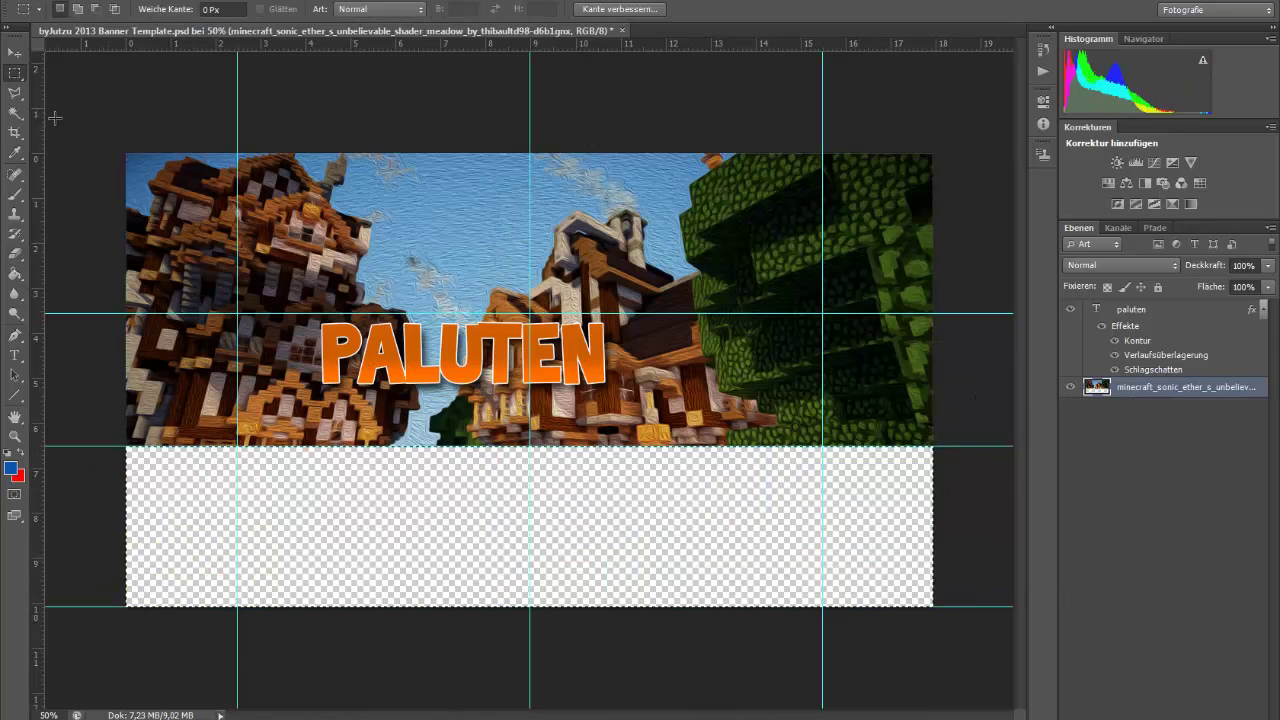
pyautogui.moveTo(936, 314); pyautogui.dragTo(936, 314)
pyautogui.press('e')
pyautogui.moveTo(565, 165)
pyautogui.mouseDown()
pyautogui.moveTo(726, 200)
pyautogui.moveTo(215, 197)
pyautogui.mouseUp()
# Move the PALUTEN text down to the vertical middle of the remaining image strip and clear the selection
pyautogui.click(18, 54)
pyautogui.click(1184, 317)
pyautogui.moveTo(465, 352); pyautogui.dragTo(465, 376)
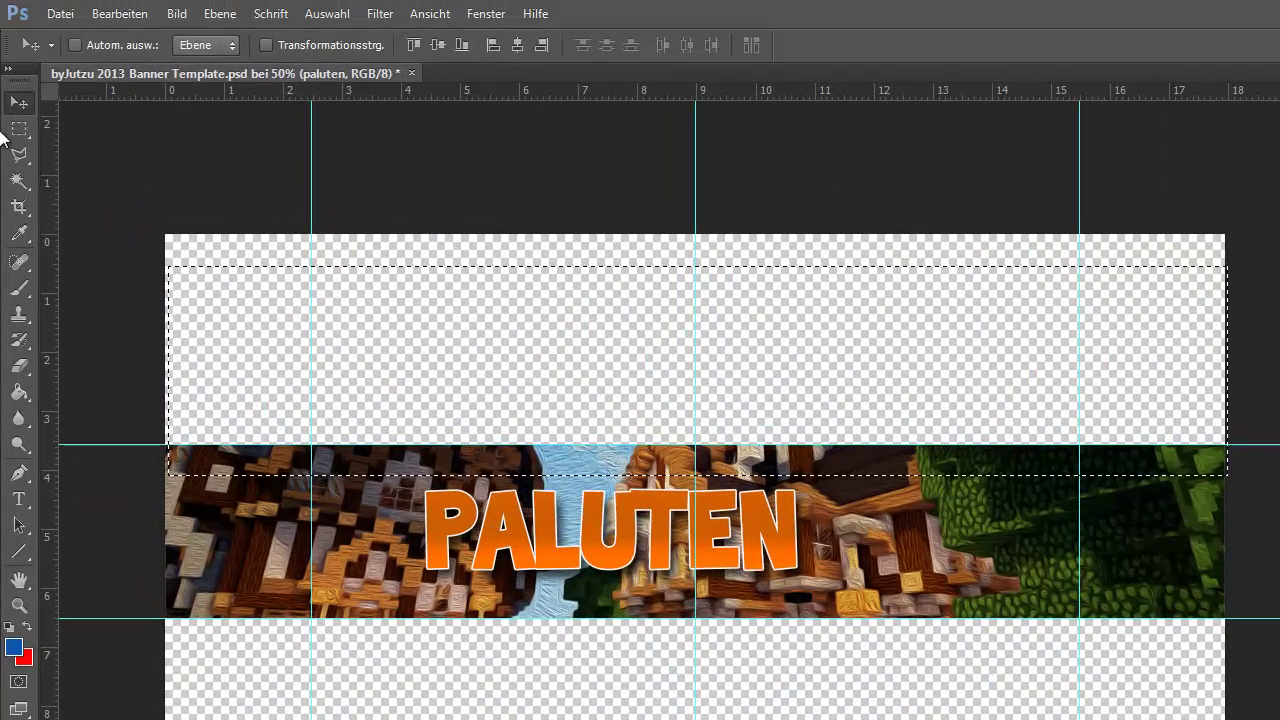
pyautogui.click(15, 73)
pyautogui.click(80, 112)
pyautogui.click(15, 53)
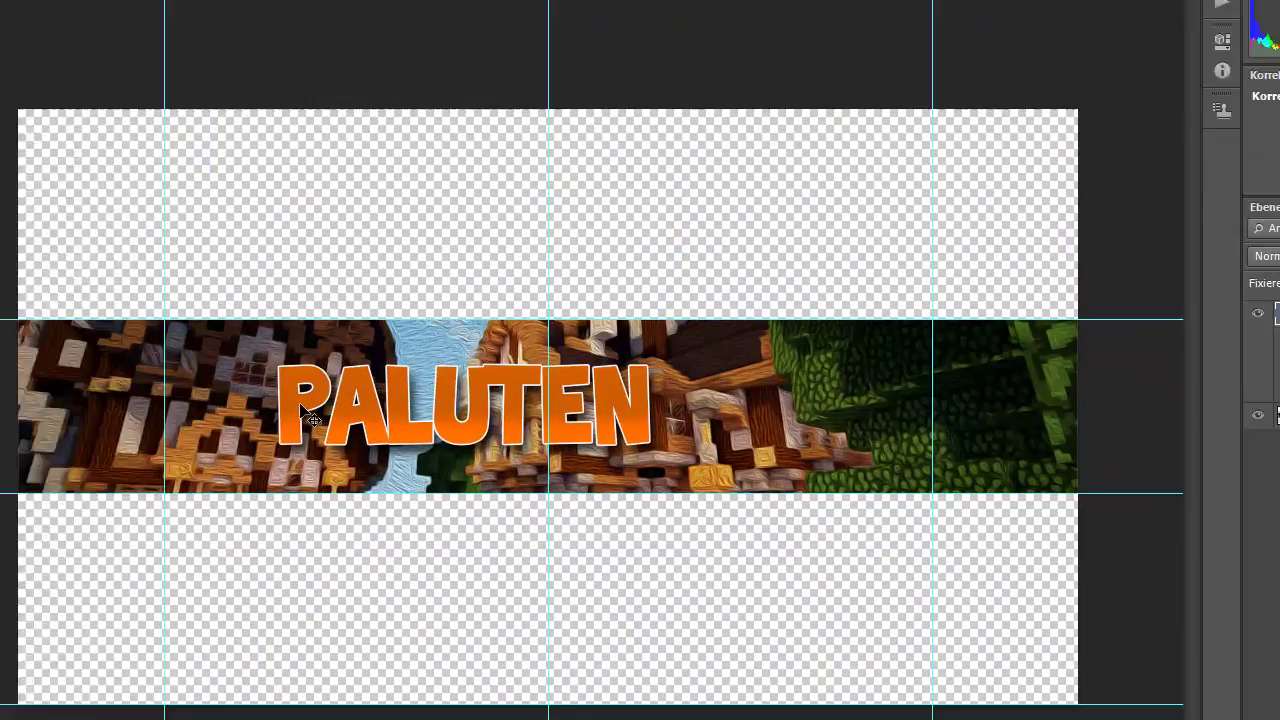
# Warp the PALUTEN title with the Bogen style at +15% bend, +6% horizontal and -5% vertical distortion, and recenter it in the image strip
pyautogui.moveTo(300, 405); pyautogui.dragTo(251, 381)
pyautogui.rightClick(1175, 148)
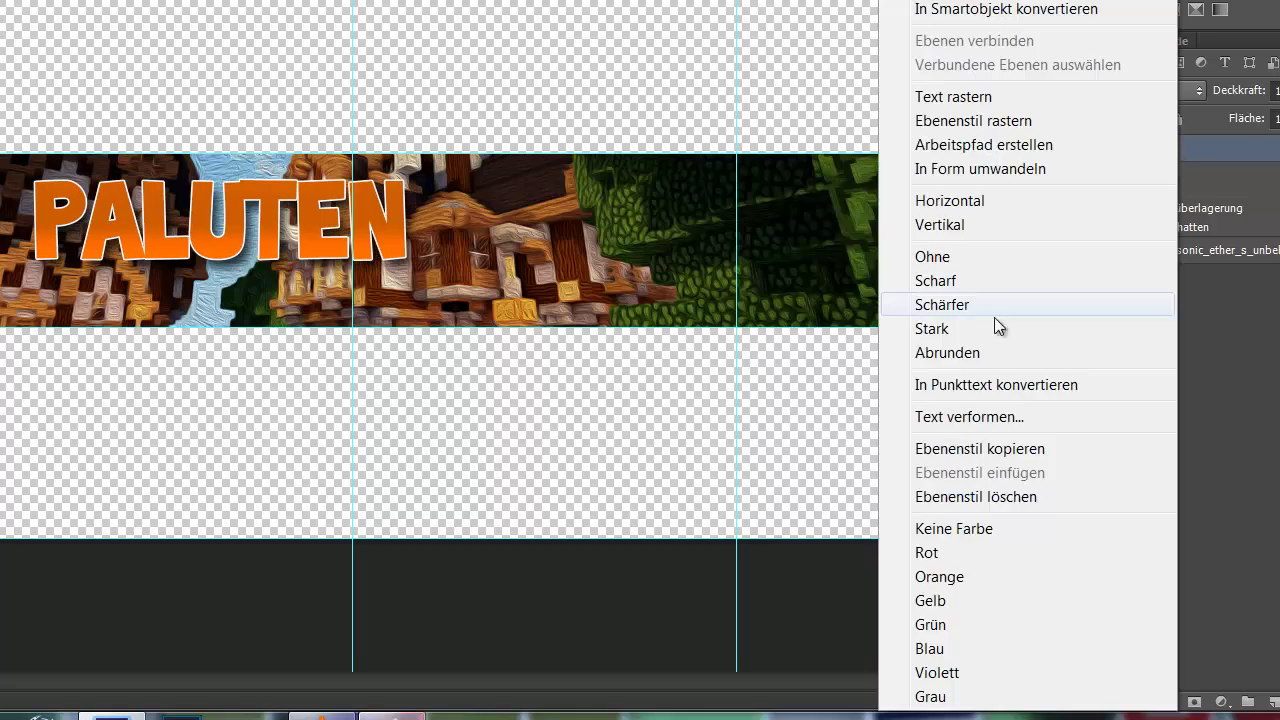
pyautogui.click(968, 417)
pyautogui.click(717, 28)
pyautogui.click(718, 77)
pyautogui.moveTo(752, 117); pyautogui.dragTo(697, 205)
pyautogui.moveTo(713, 116); pyautogui.dragTo(719, 118)
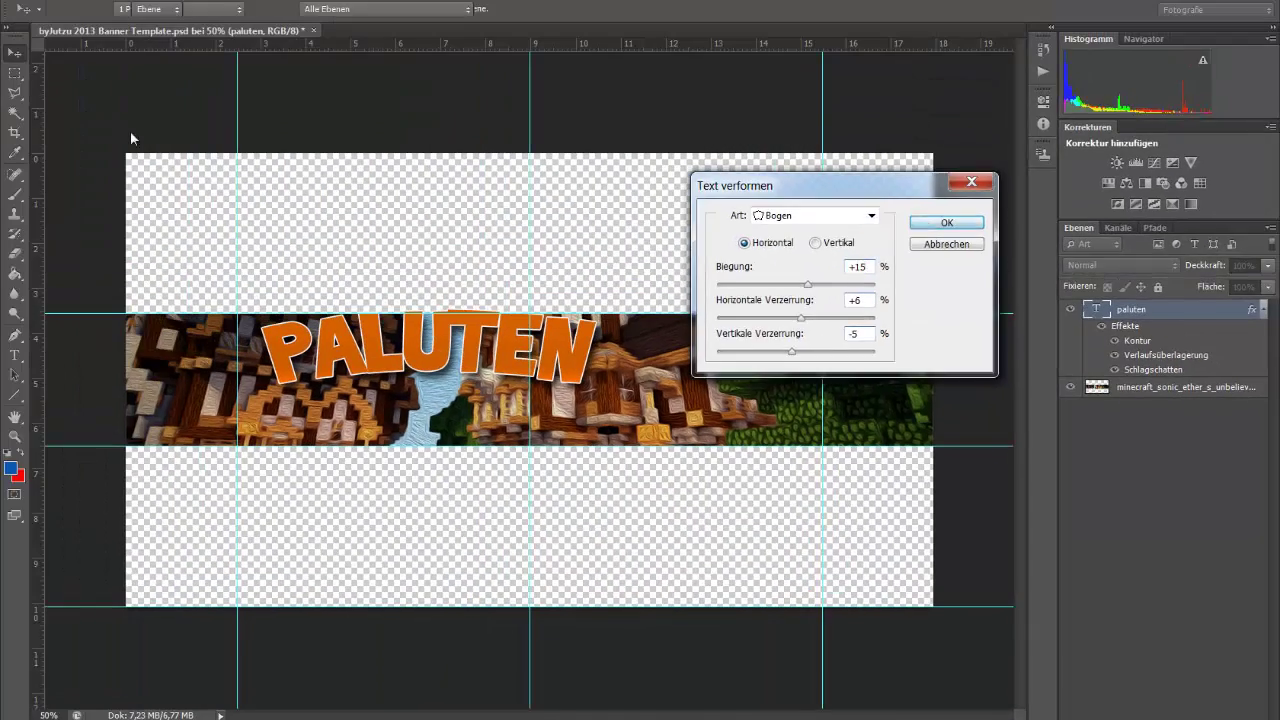
pyautogui.click(900, 35)
pyautogui.moveTo(239, 194); pyautogui.dragTo(264, 222)
pyautogui.moveTo(462, 368); pyautogui.dragTo(459, 366)
# Place the orange lens flare image Comp 1_00000 (2) from the Flares folder as a new layer
pyautogui.click(42, 2)
pyautogui.click(66, 297)
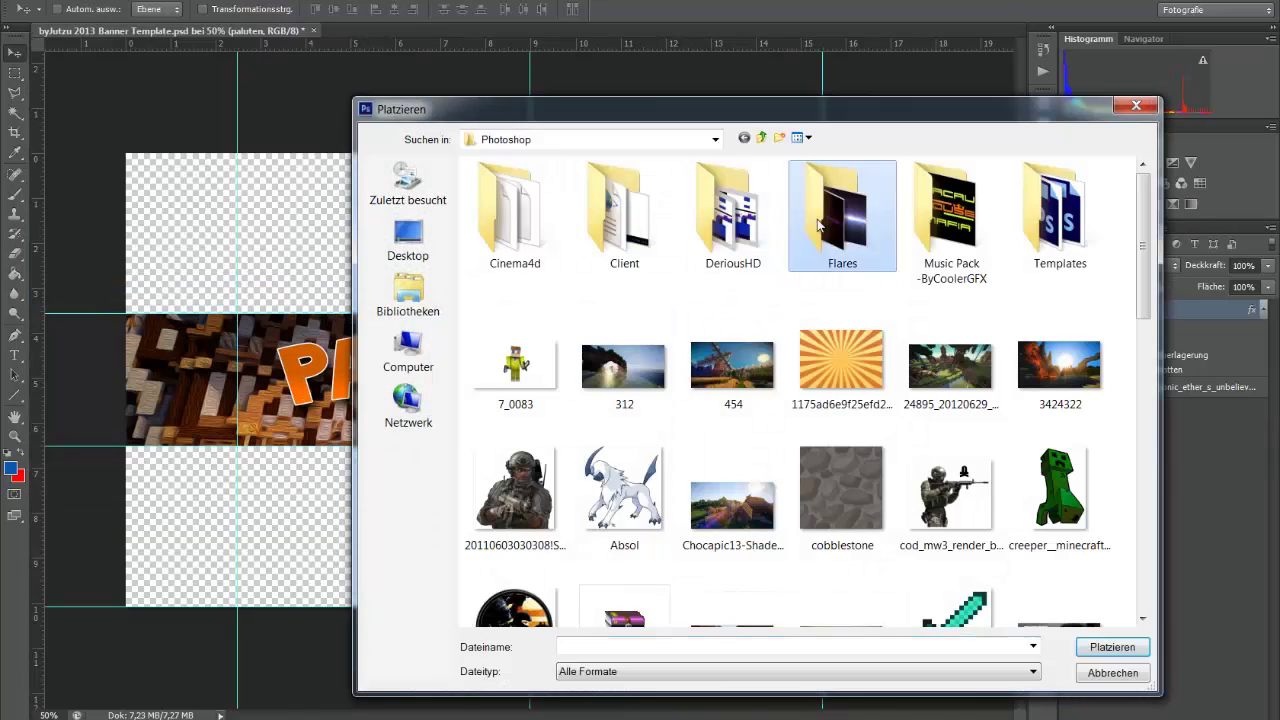
pyautogui.doubleClick(842, 218)
pyautogui.scroll(-2, 1087, 400)
pyautogui.scroll(-2, 935, 400)
pyautogui.doubleClick(1060, 365)
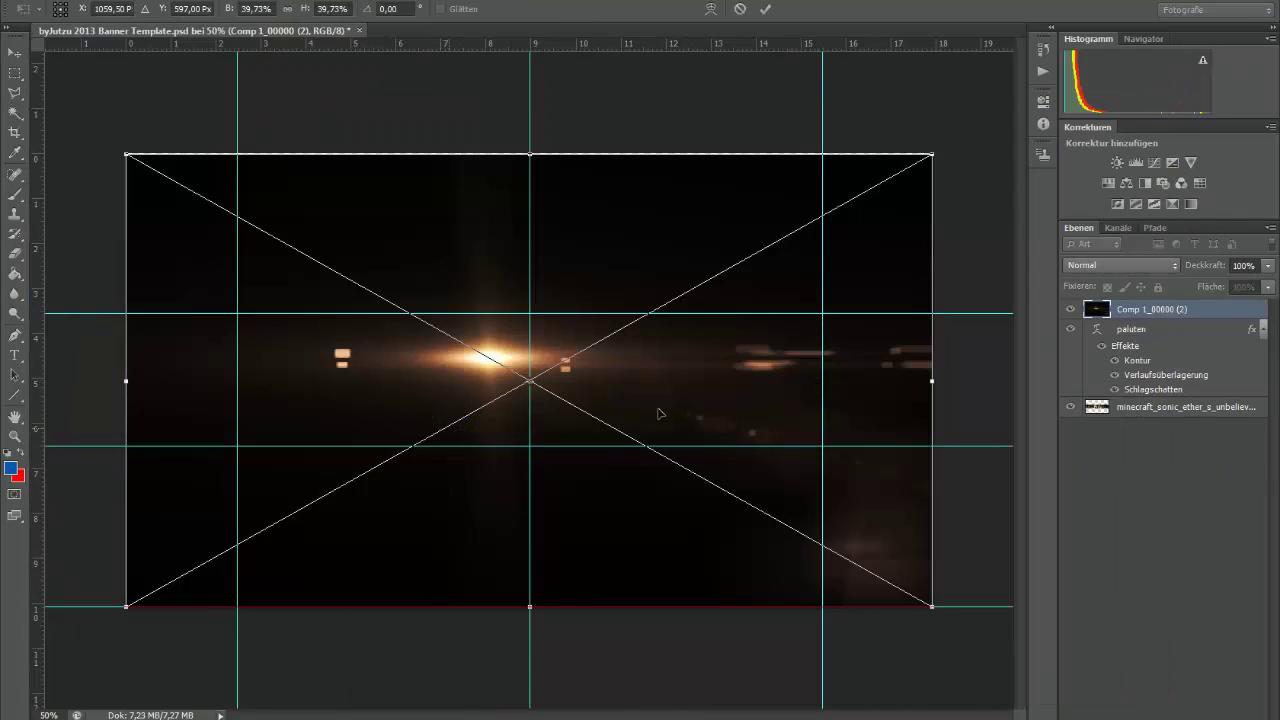
pyautogui.press('Return')
# Try the flare with Negativ multiplizieren blending beneath the title's first letters and delete the flare layer
pyautogui.click(1122, 265)
pyautogui.click(1110, 434)
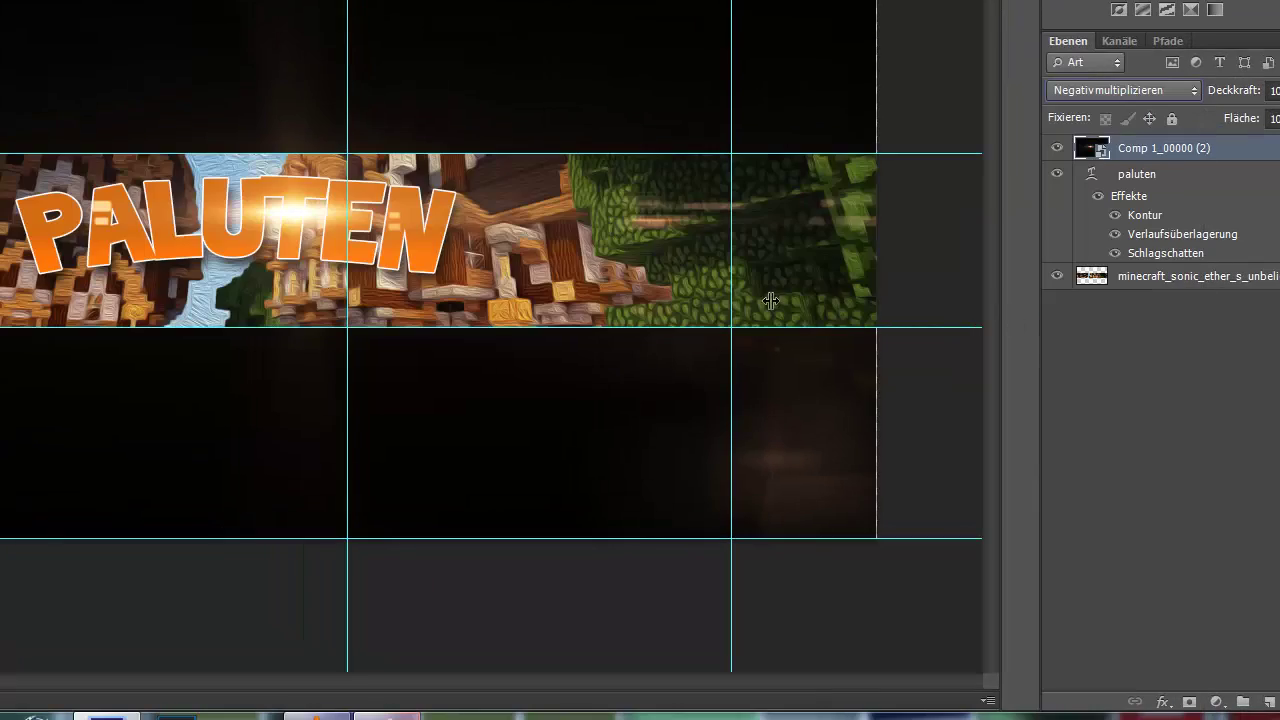
pyautogui.moveTo(288, 267); pyautogui.dragTo(86, 281)
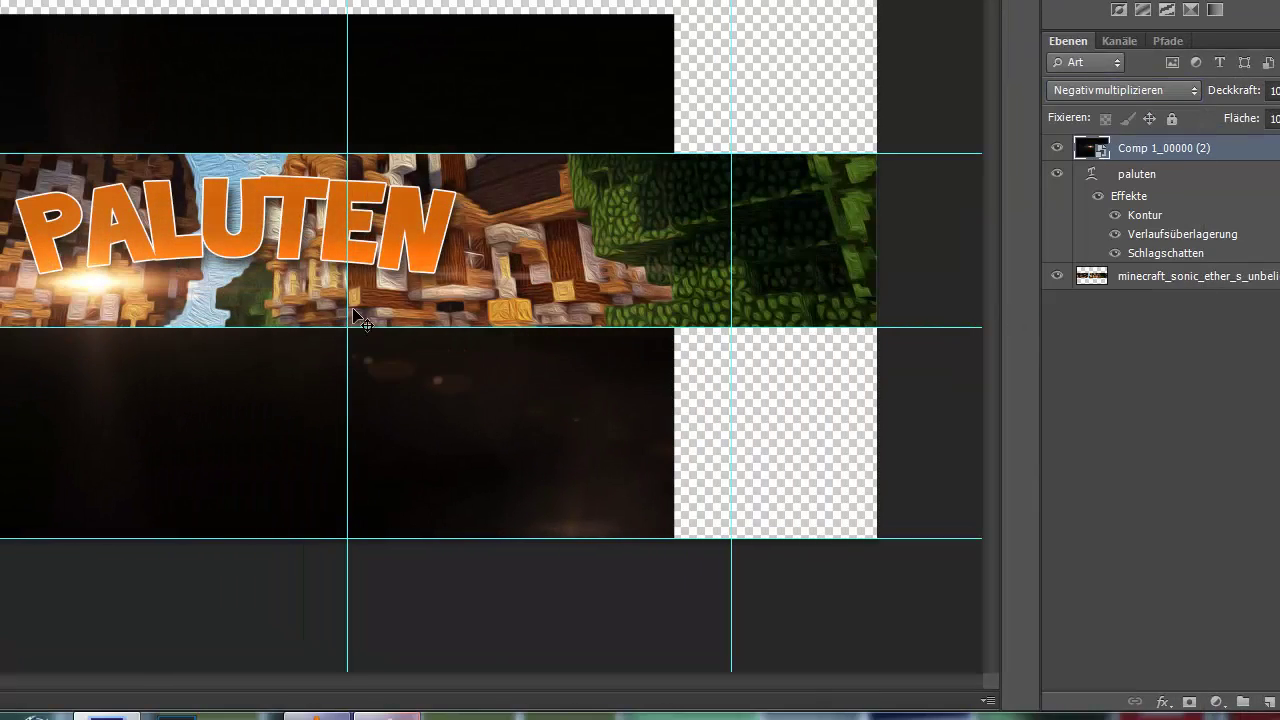
pyautogui.rightClick(1152, 150)
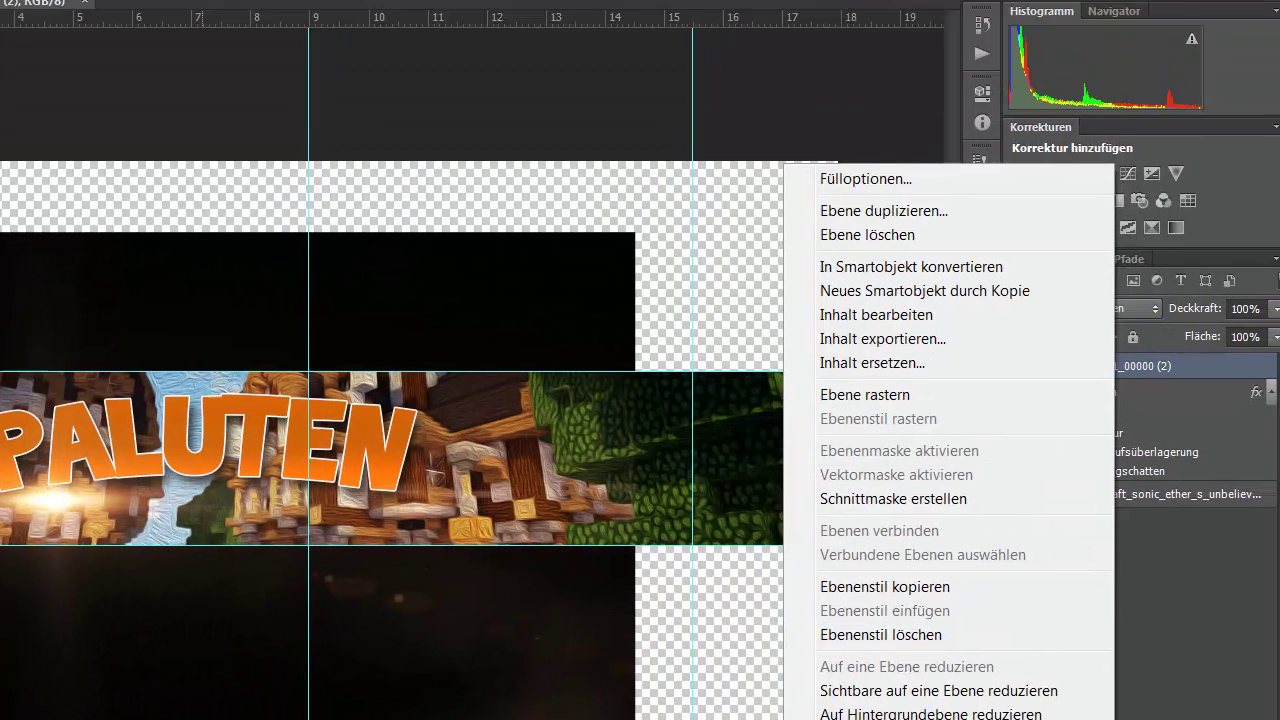
pyautogui.click(906, 17)
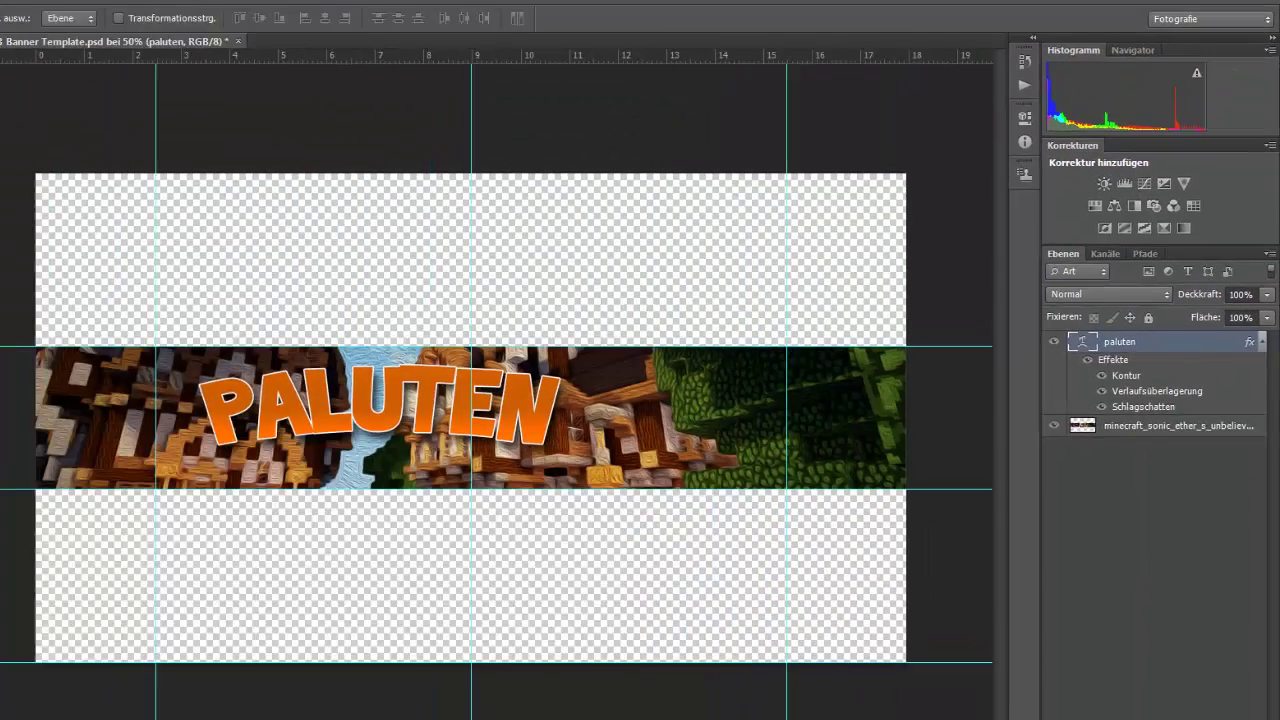
# Place the paluten123 Minecraft character image from the Photoshop folder into the banner
pyautogui.click(42, 2)
pyautogui.click(90, 319)
pyautogui.click(405, 240)
pyautogui.doubleClick(440, 582)
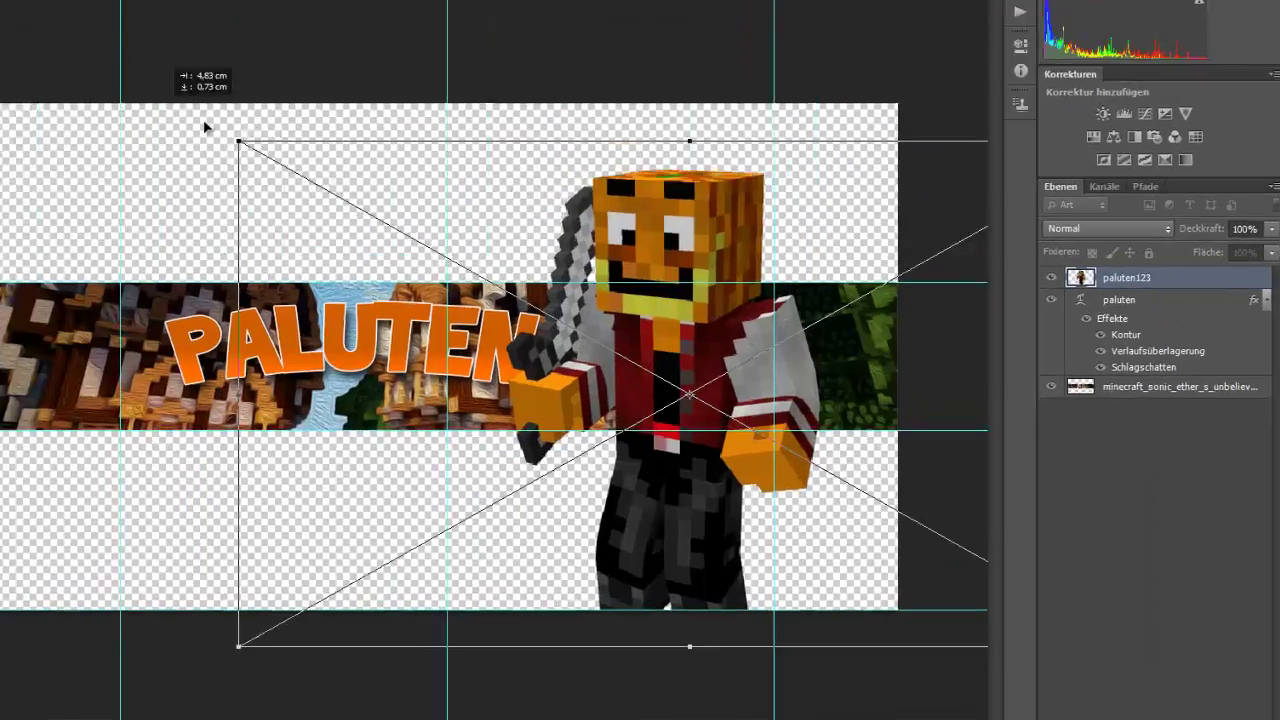
# Scale the paluten123 character down to the height of the image strip and position it just right of the PALUTEN title
pyautogui.moveTo(240, 142); pyautogui.dragTo(493, 256)
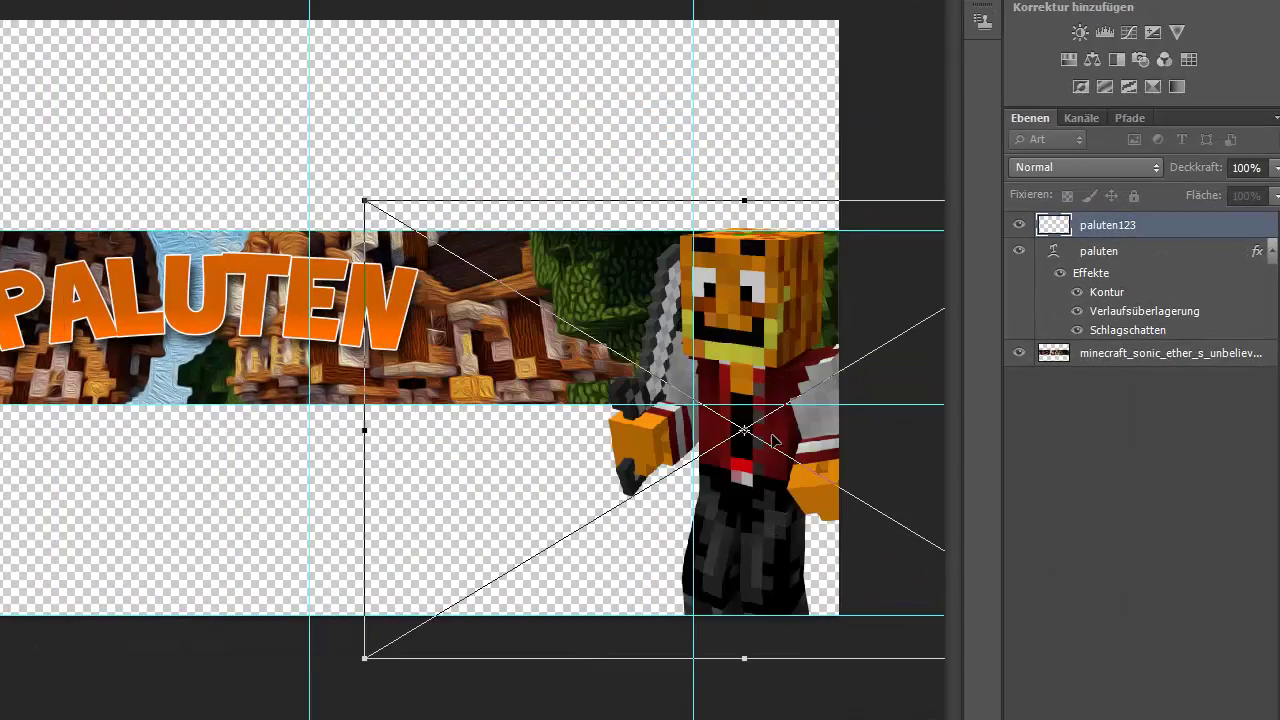
pyautogui.moveTo(836, 464); pyautogui.dragTo(709, 460)
pyautogui.moveTo(364, 256); pyautogui.dragTo(671, 418)
pyautogui.moveTo(573, 391); pyautogui.dragTo(571, 391)
pyautogui.moveTo(779, 452); pyautogui.dragTo(757, 209)
pyautogui.moveTo(706, 253); pyautogui.dragTo(698, 249)
pyautogui.moveTo(530, 358); pyautogui.dragTo(610, 334)
pyautogui.moveTo(447, 225); pyautogui.dragTo(484, 244)
pyautogui.moveTo(655, 327); pyautogui.dragTo(638, 308)
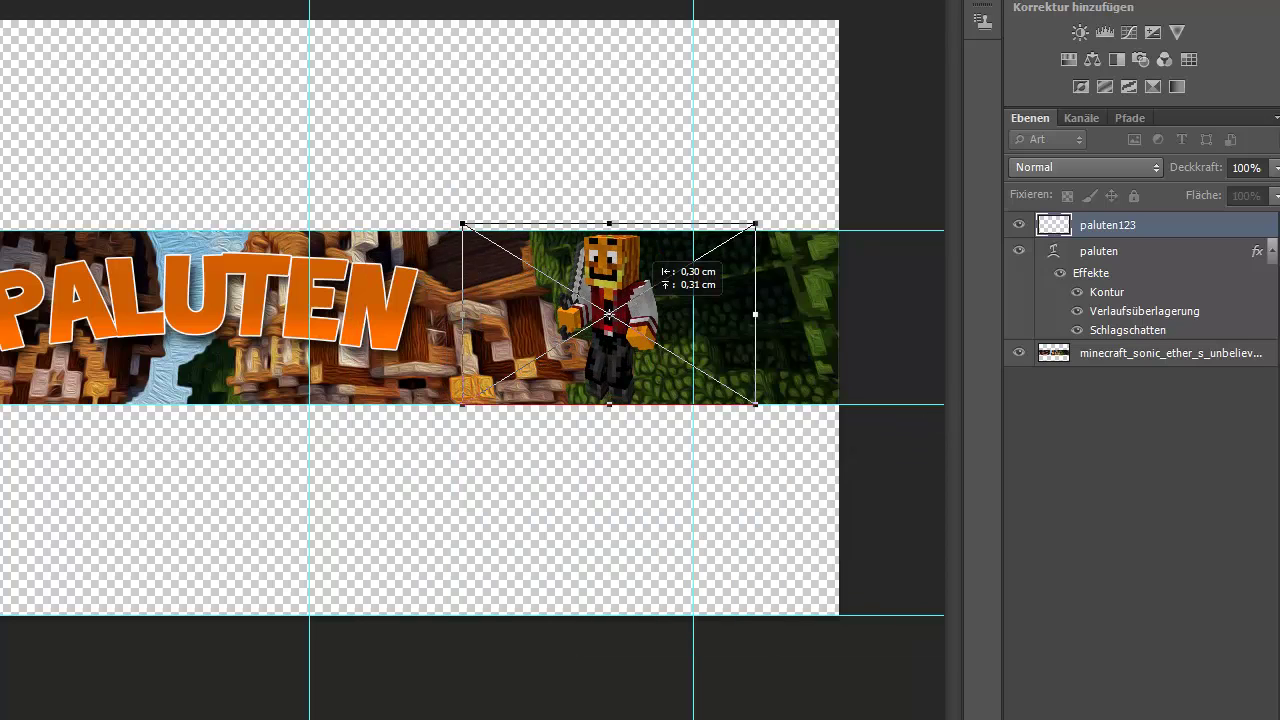
pyautogui.click(15, 53)
pyautogui.click(597, 265)
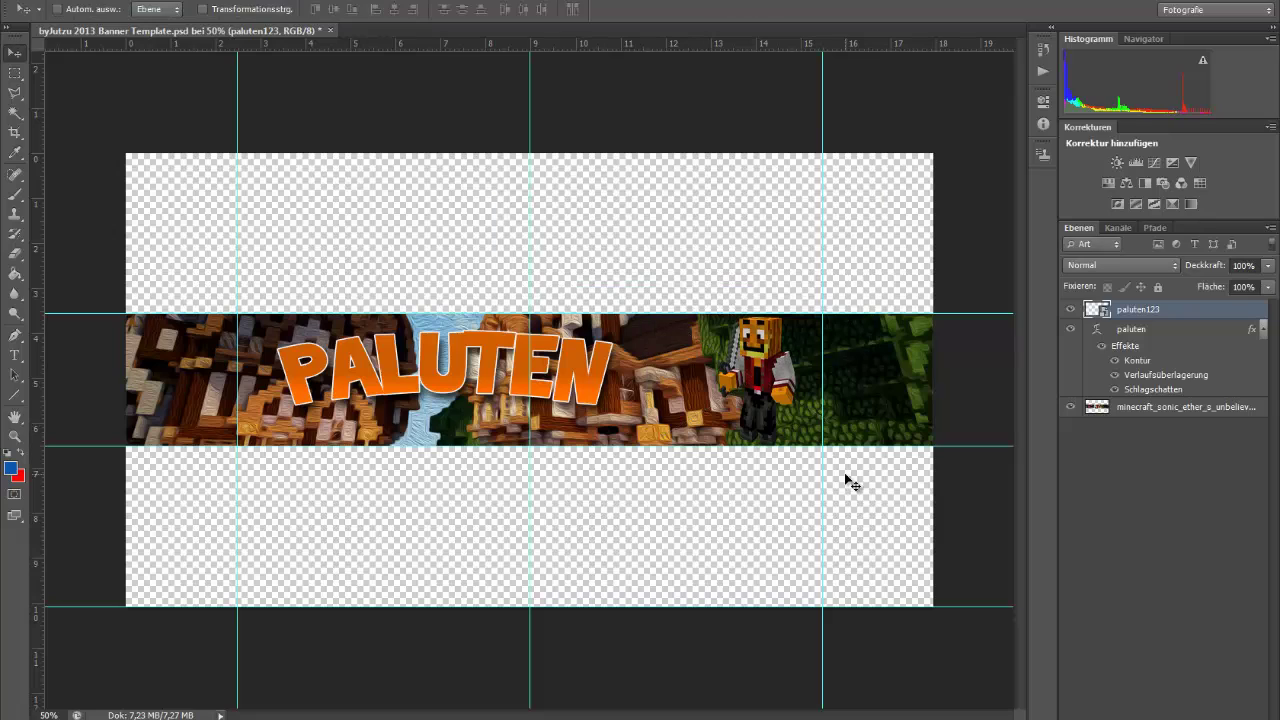
pyautogui.moveTo(786, 386); pyautogui.dragTo(724, 386)
# Add a black 2 px outside stroke to the paluten123 character layer
pyautogui.rightClick(1168, 310)
pyautogui.click(985, 166)
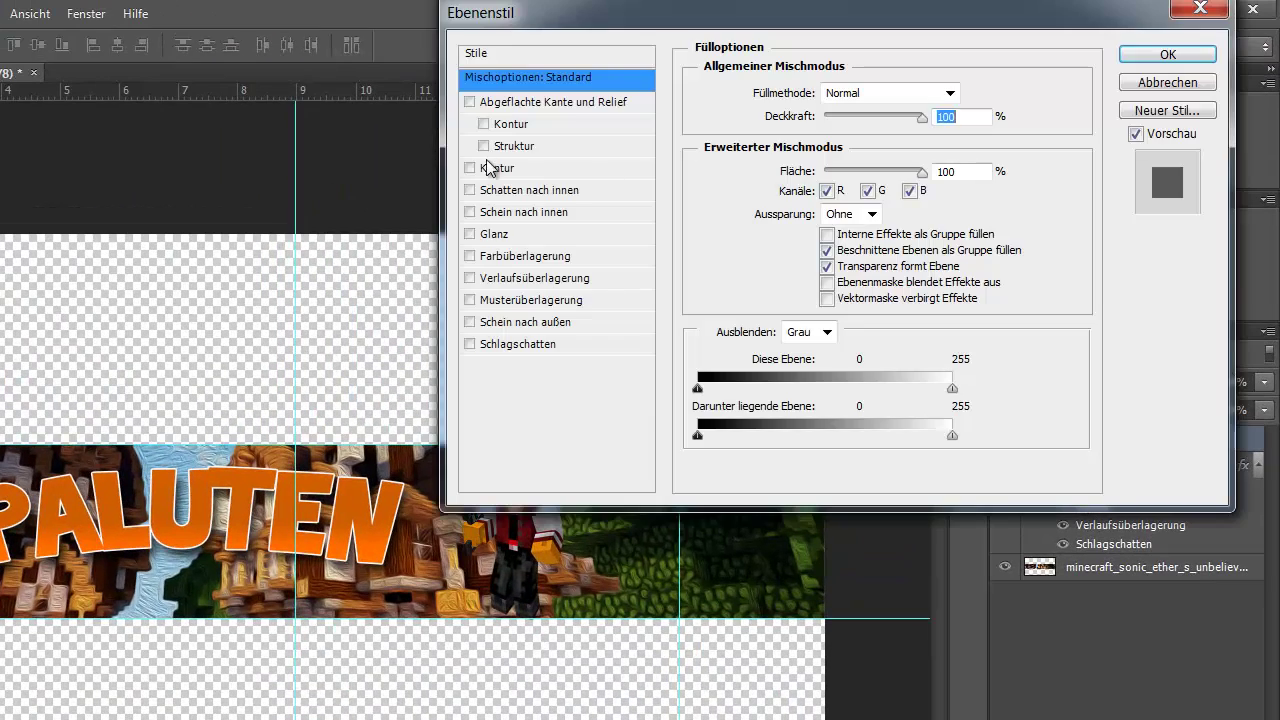
pyautogui.click(502, 167)
pyautogui.click(500, 169)
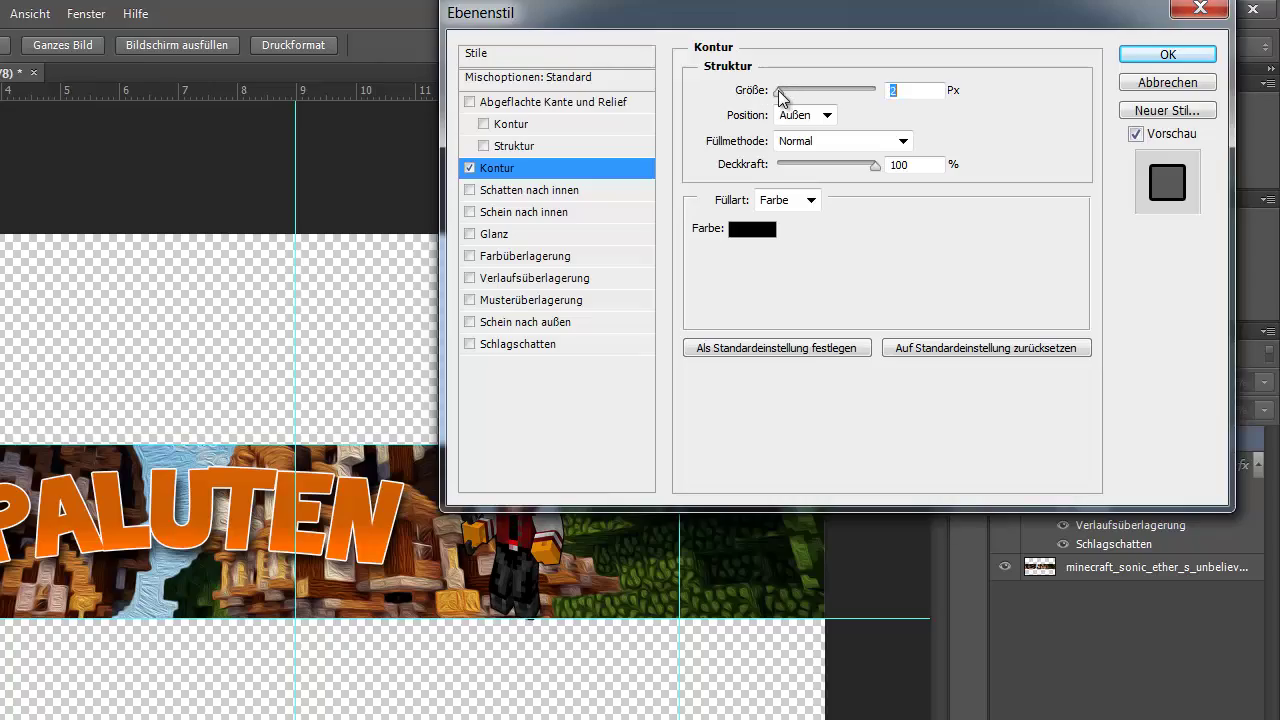
pyautogui.moveTo(780, 93); pyautogui.dragTo(777, 93)
pyautogui.click(1168, 54)
# Change the stroke color of the paluten123 character layer to white
pyautogui.rightClick(1163, 312)
pyautogui.click(950, 168)
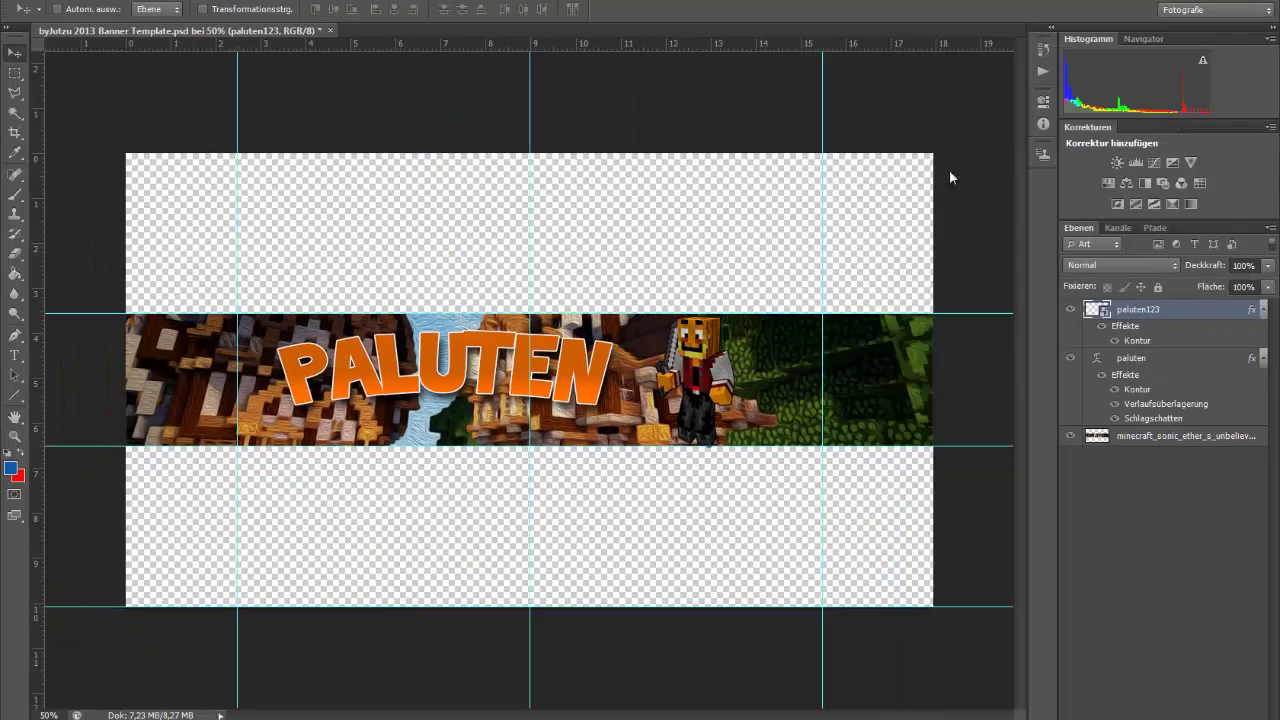
pyautogui.click(684, 103)
pyautogui.click(878, 149)
pyautogui.click(674, 189)
pyautogui.click(1052, 180)
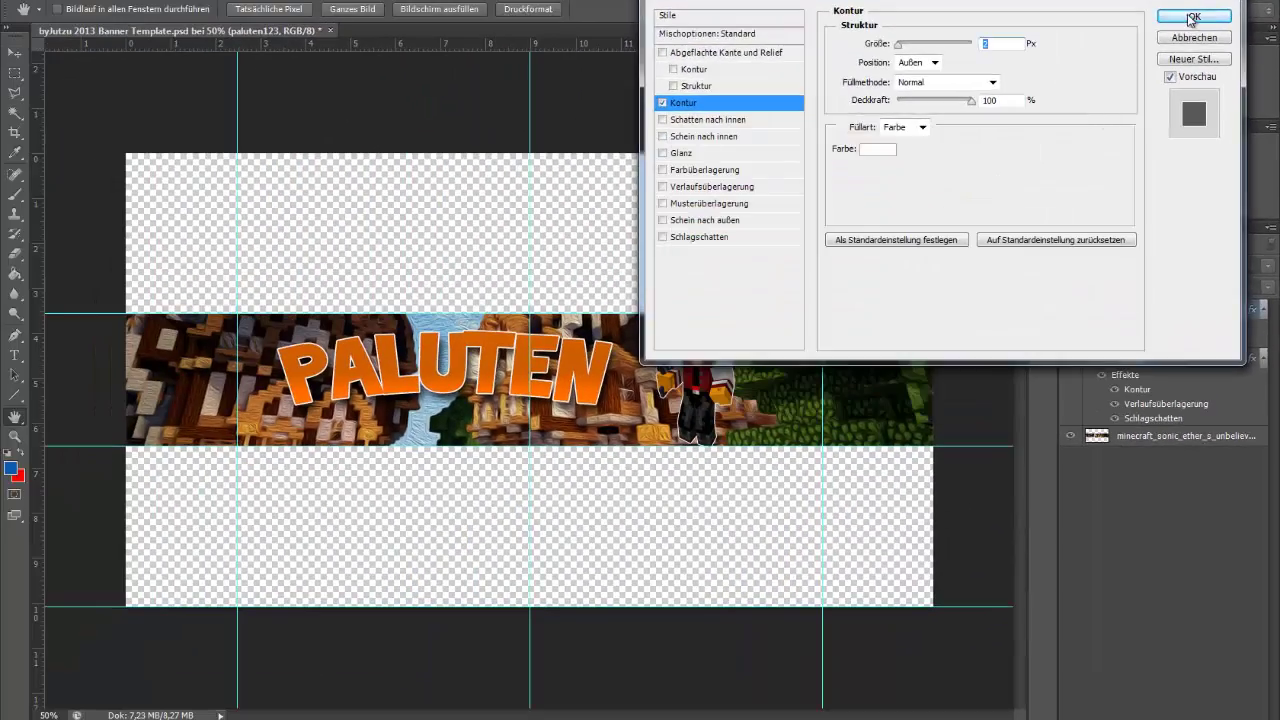
pyautogui.click(1192, 17)
# Try the Objektivunschärfe blur filter on the PALUTEN text layer
pyautogui.click(1180, 358)
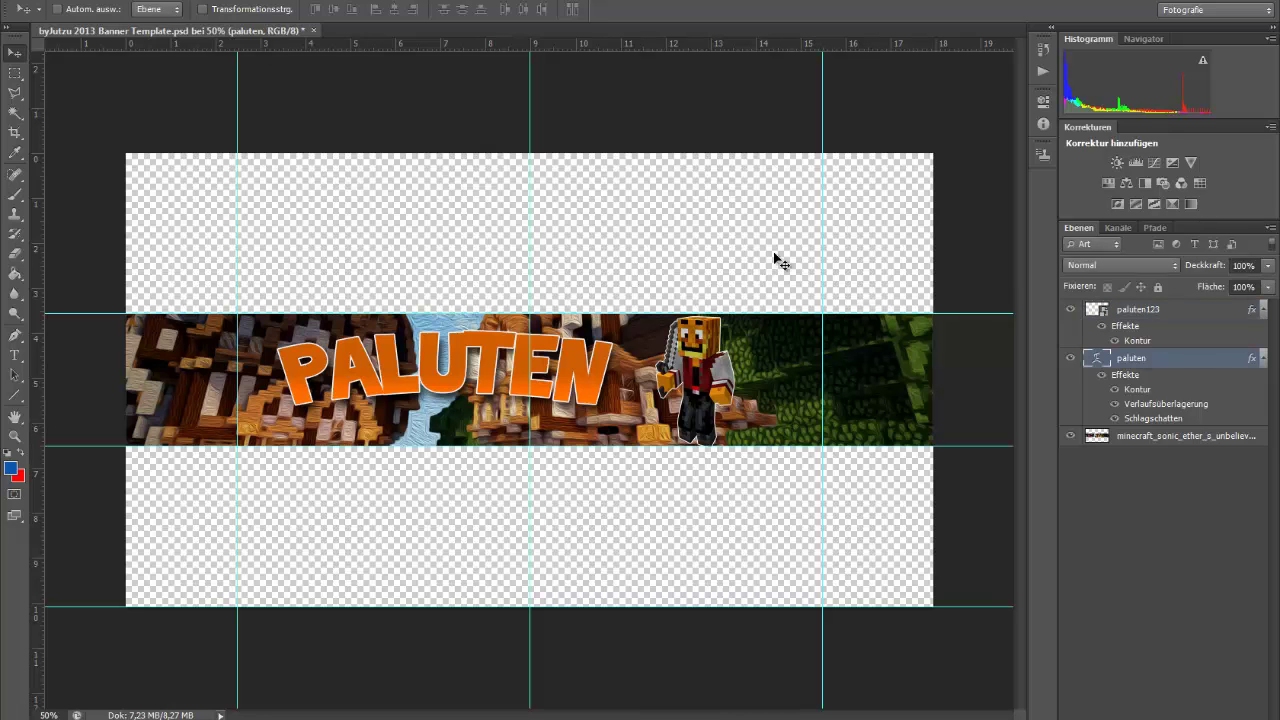
pyautogui.click(295, 0)
pyautogui.moveTo(405, 308)
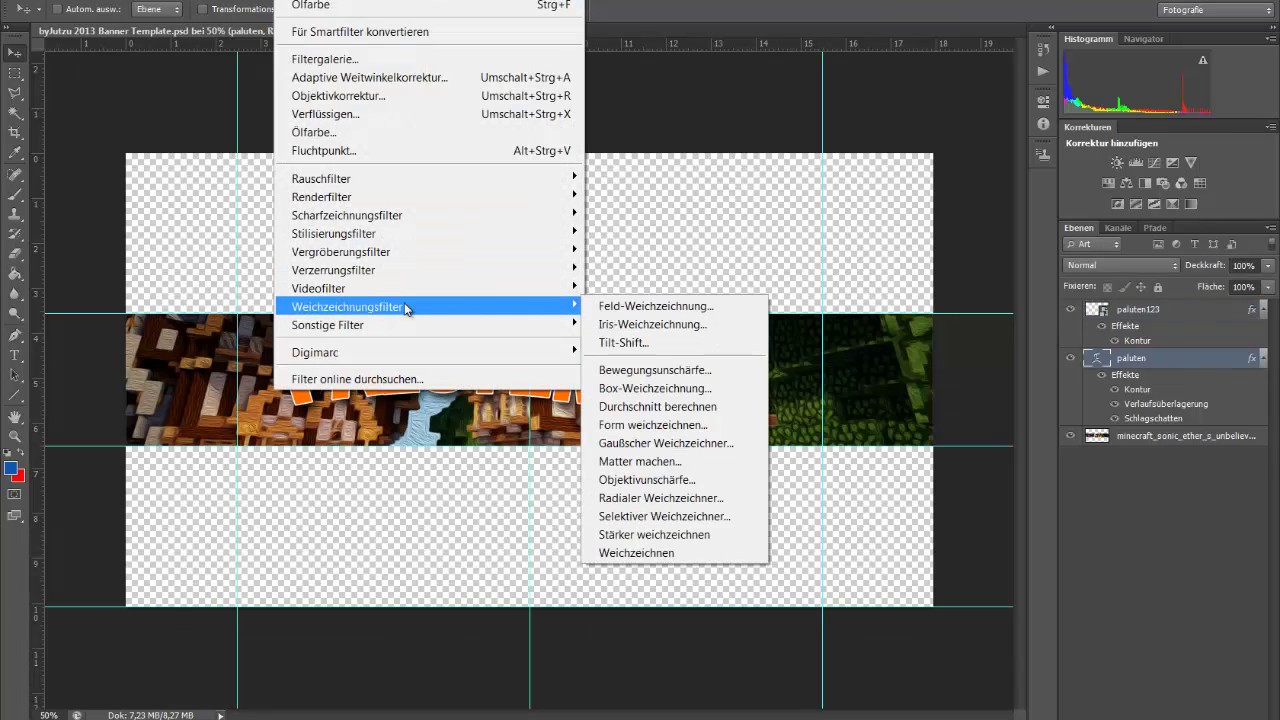
pyautogui.click(660, 480)
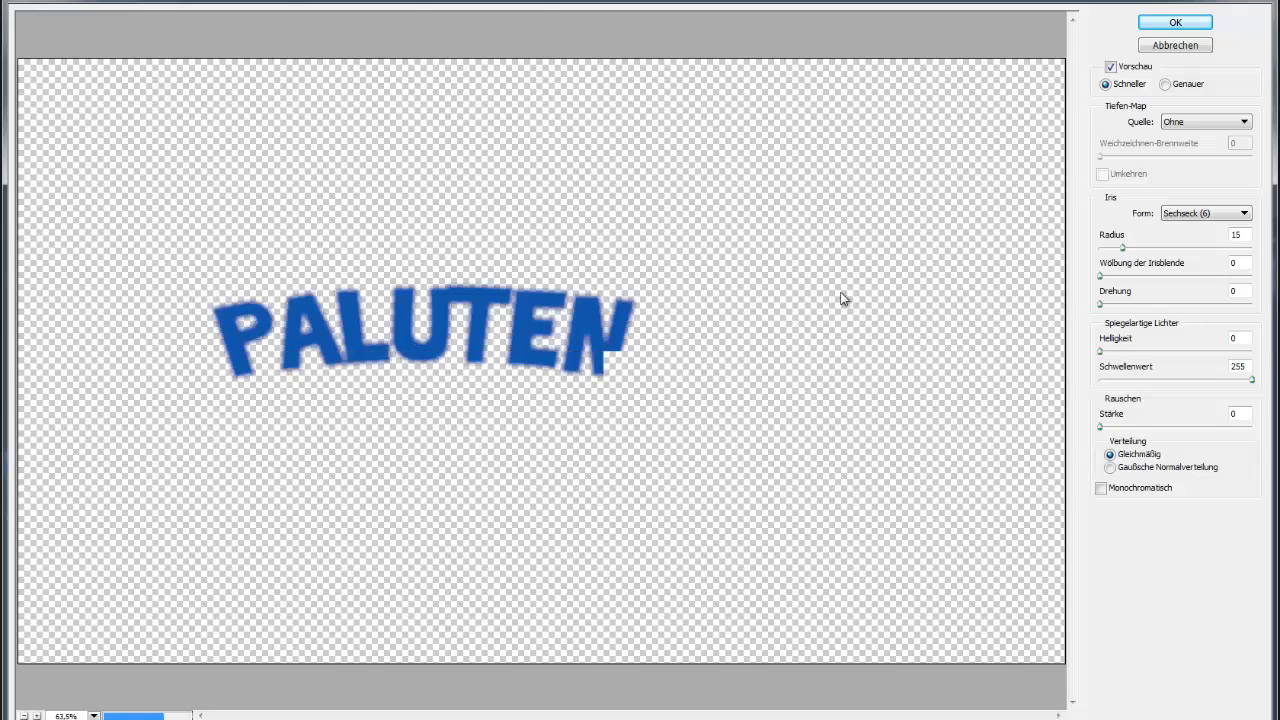
pyautogui.click(1178, 24)
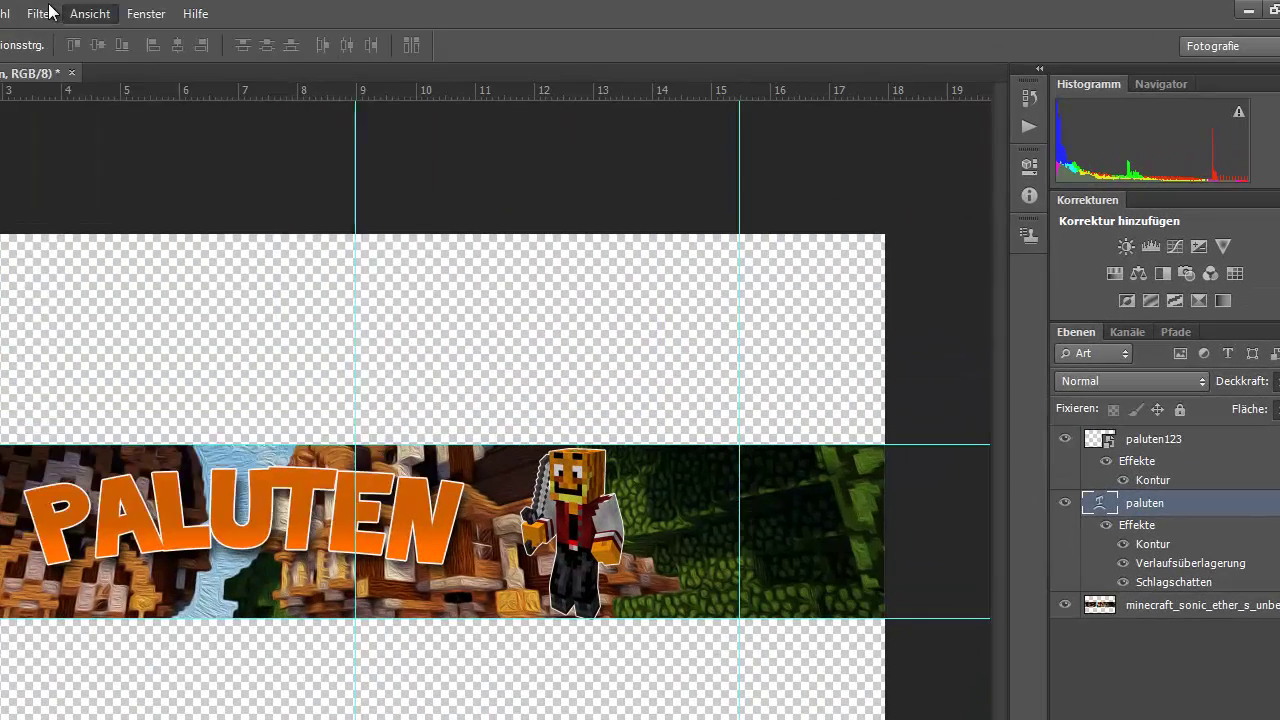
# Try the Matter machen blur filter on the rasterized PALUTEN text with a radius of 92 pixels and a threshold of 223 levels
pyautogui.click(289, 0)
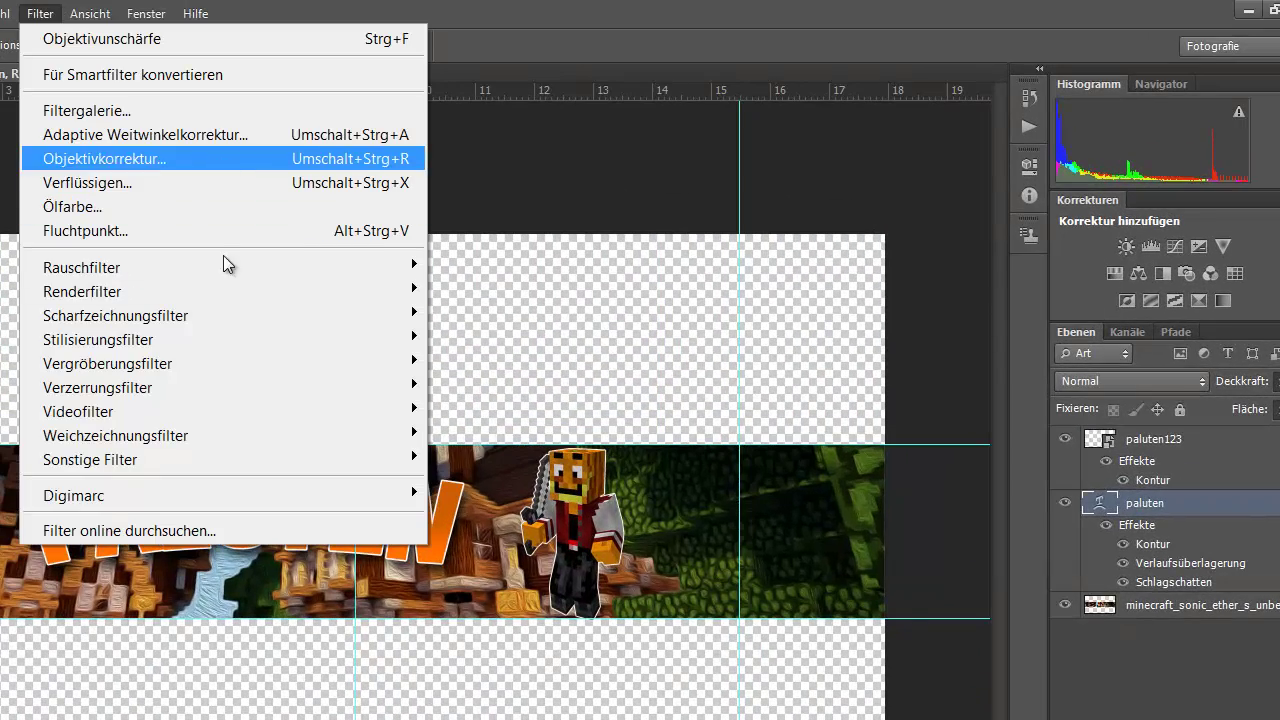
pyautogui.moveTo(441, 195)
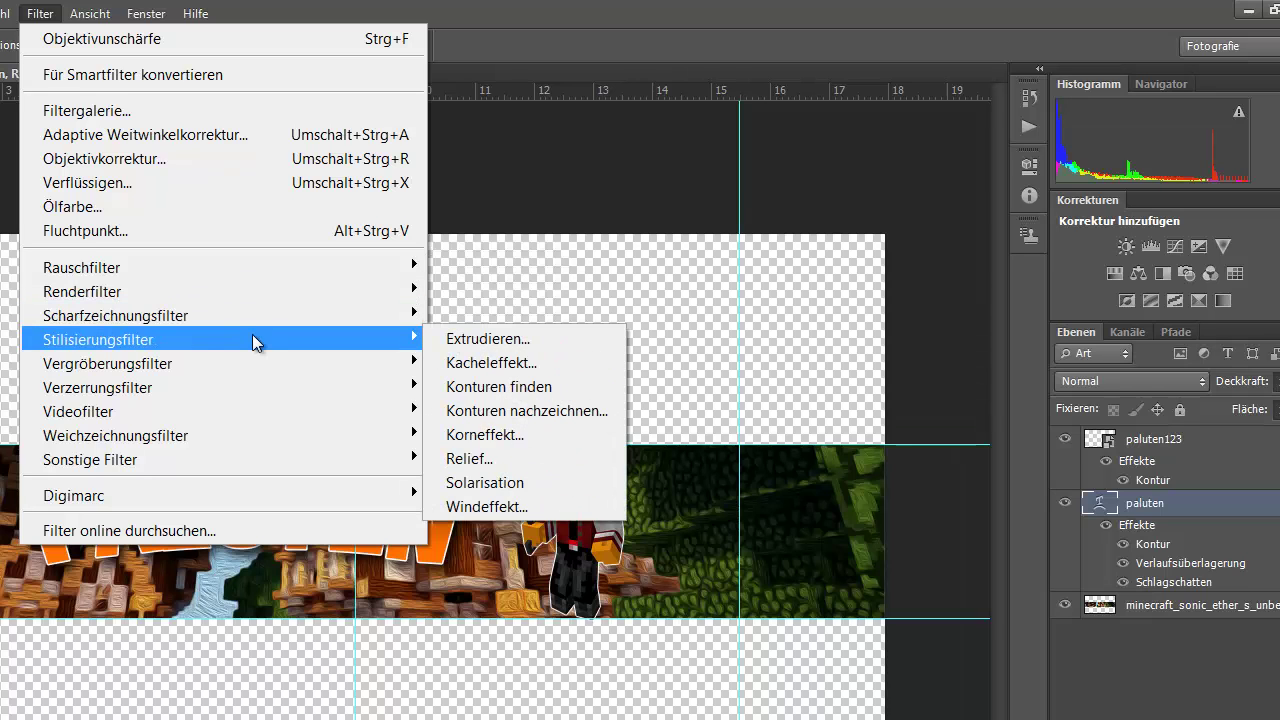
pyautogui.moveTo(251, 360)
pyautogui.moveTo(240, 435)
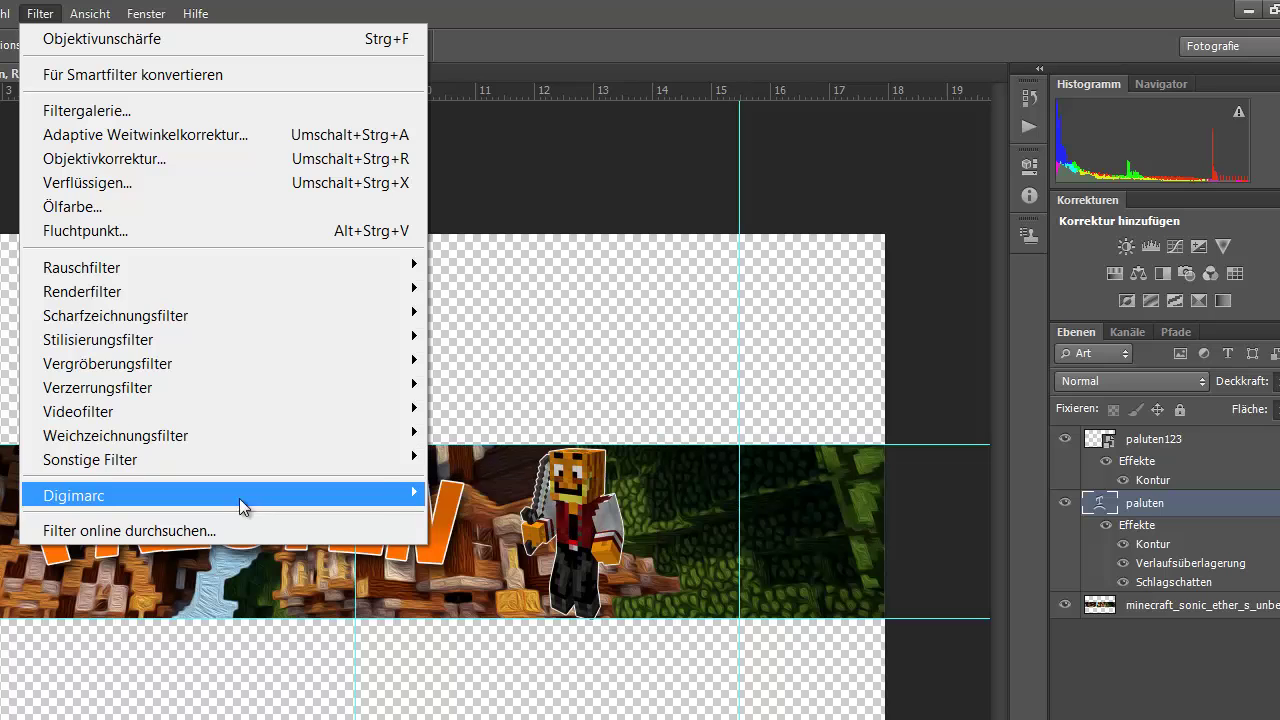
pyautogui.click(500, 638)
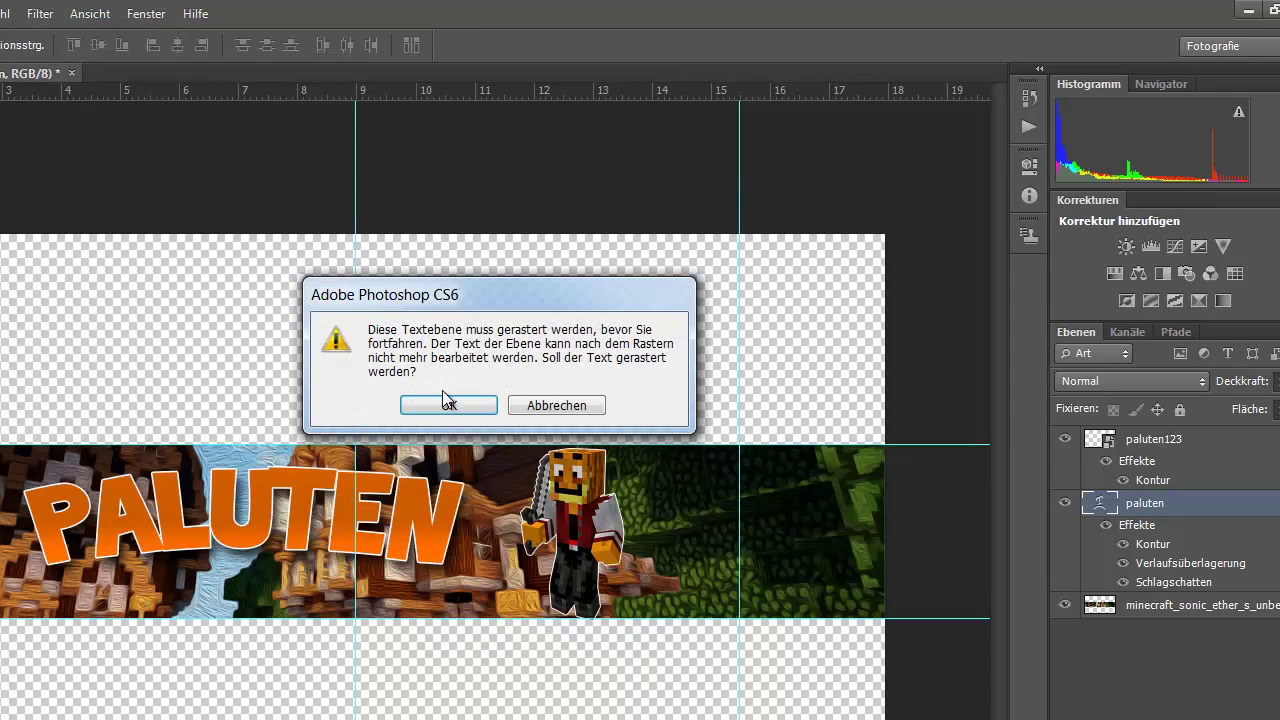
pyautogui.click(428, 403)
pyautogui.moveTo(478, 186); pyautogui.dragTo(602, 185)
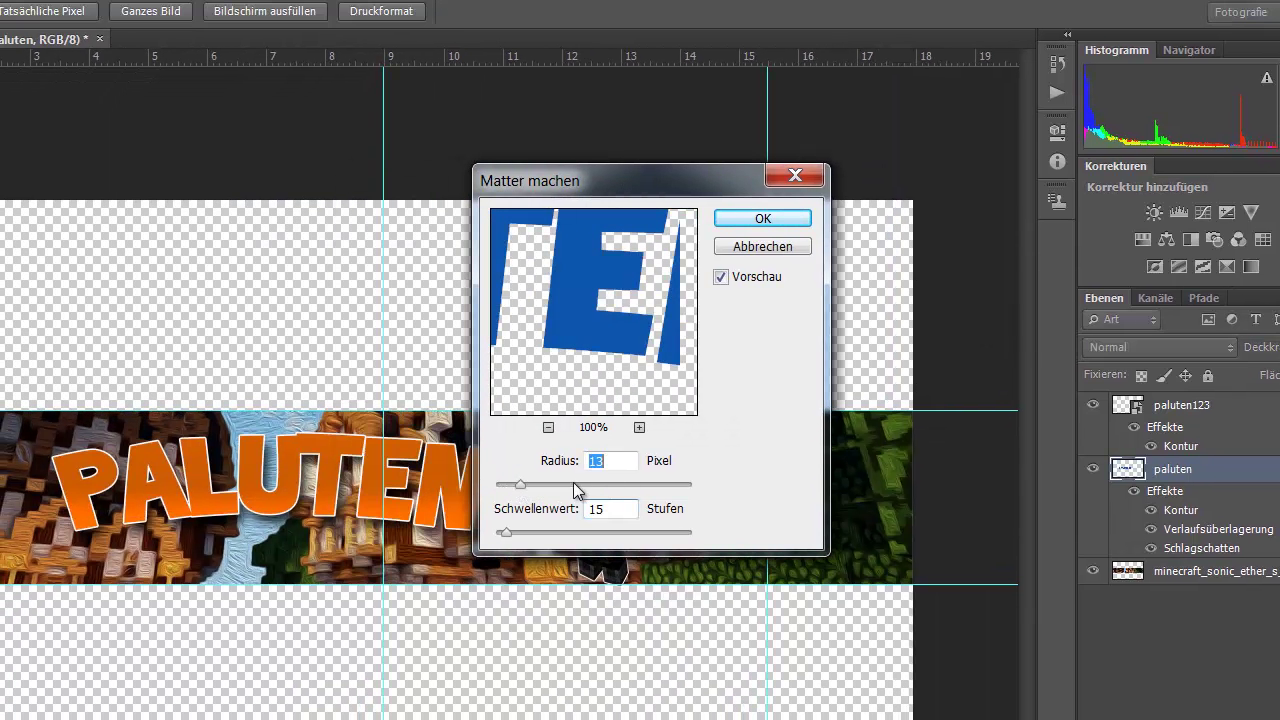
pyautogui.moveTo(520, 485); pyautogui.dragTo(527, 487)
pyautogui.moveTo(675, 483); pyautogui.dragTo(677, 485)
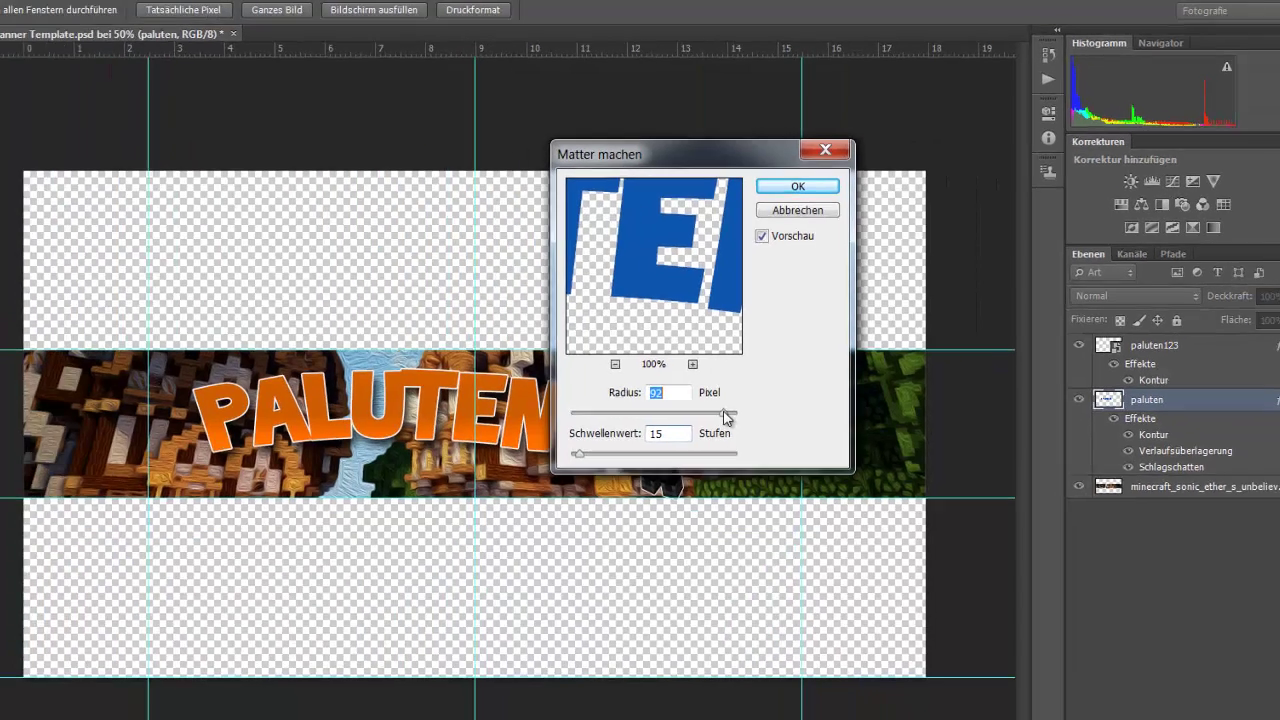
pyautogui.click(666, 533)
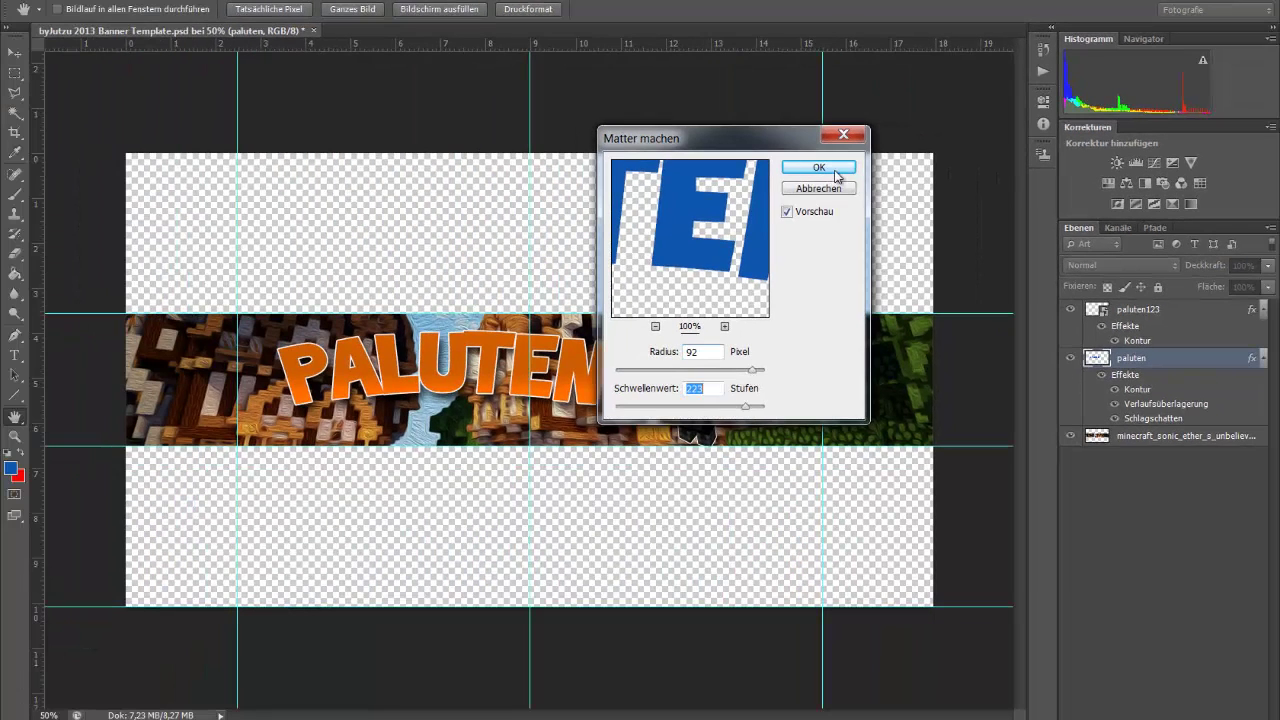
pyautogui.click(836, 170)
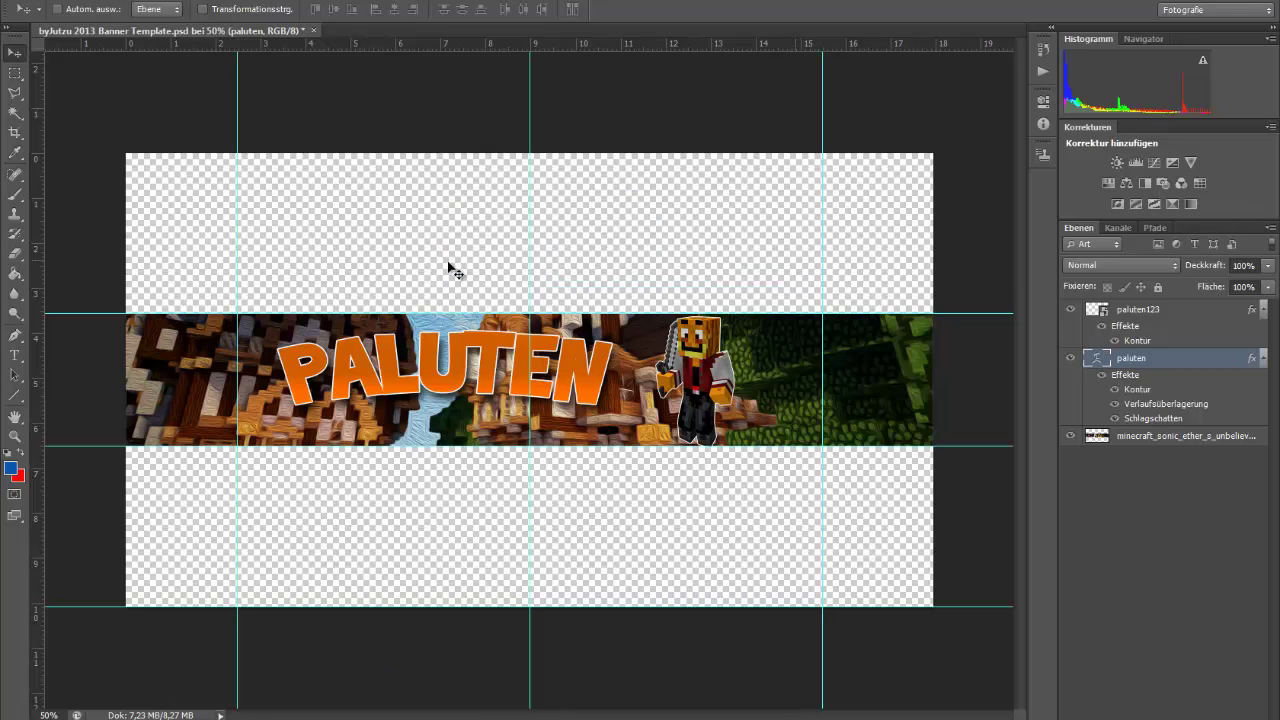
# Add the text MINECRAFT MIT SKILL in a text box below the PALUTEN title and set its size to 14 pt
pyautogui.click(48, 1)
pyautogui.click(5, 347)
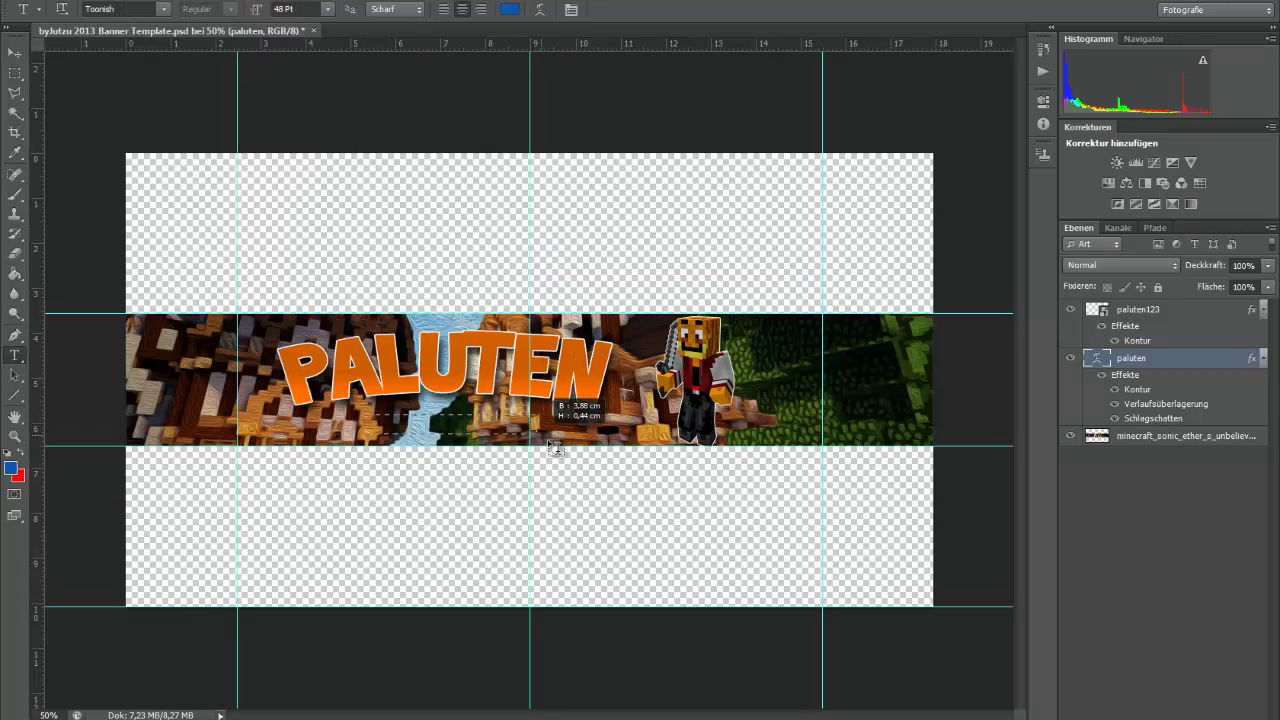
pyautogui.moveTo(557, 437); pyautogui.dragTo(567, 447)
pyautogui.click(327, 9)
pyautogui.click(333, 143)
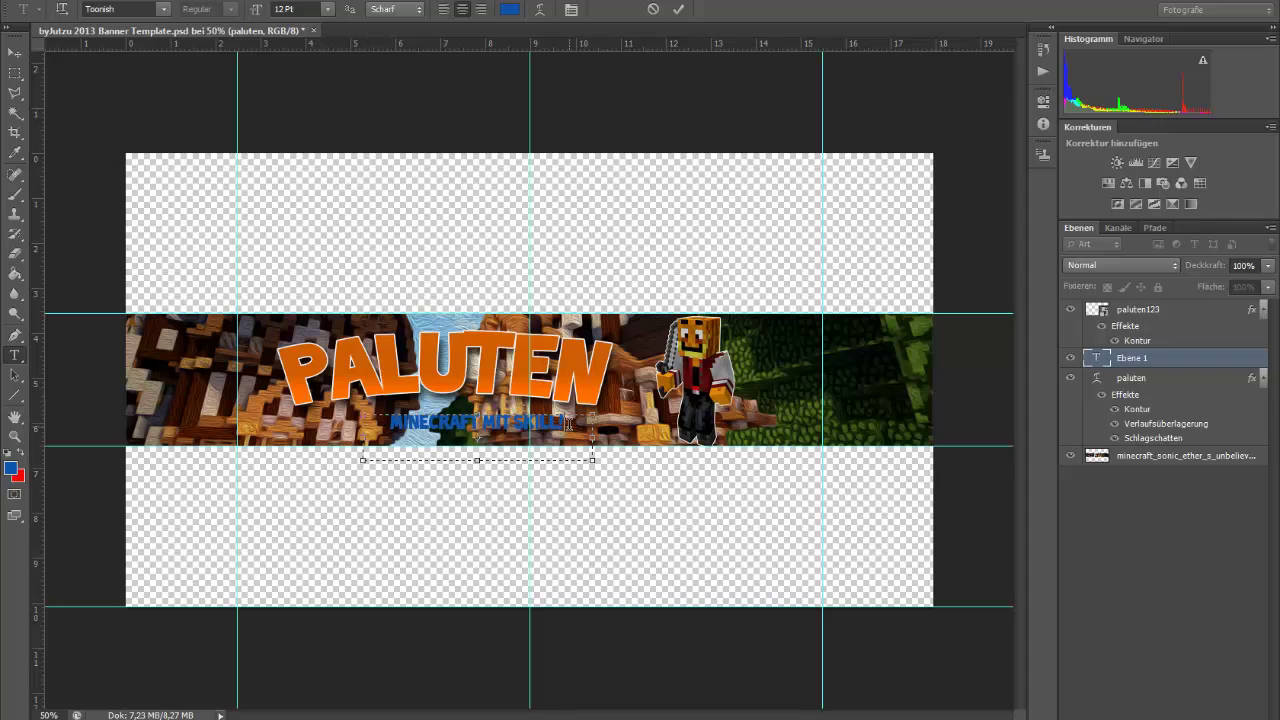
pyautogui.click(328, 9)
pyautogui.click(333, 162)
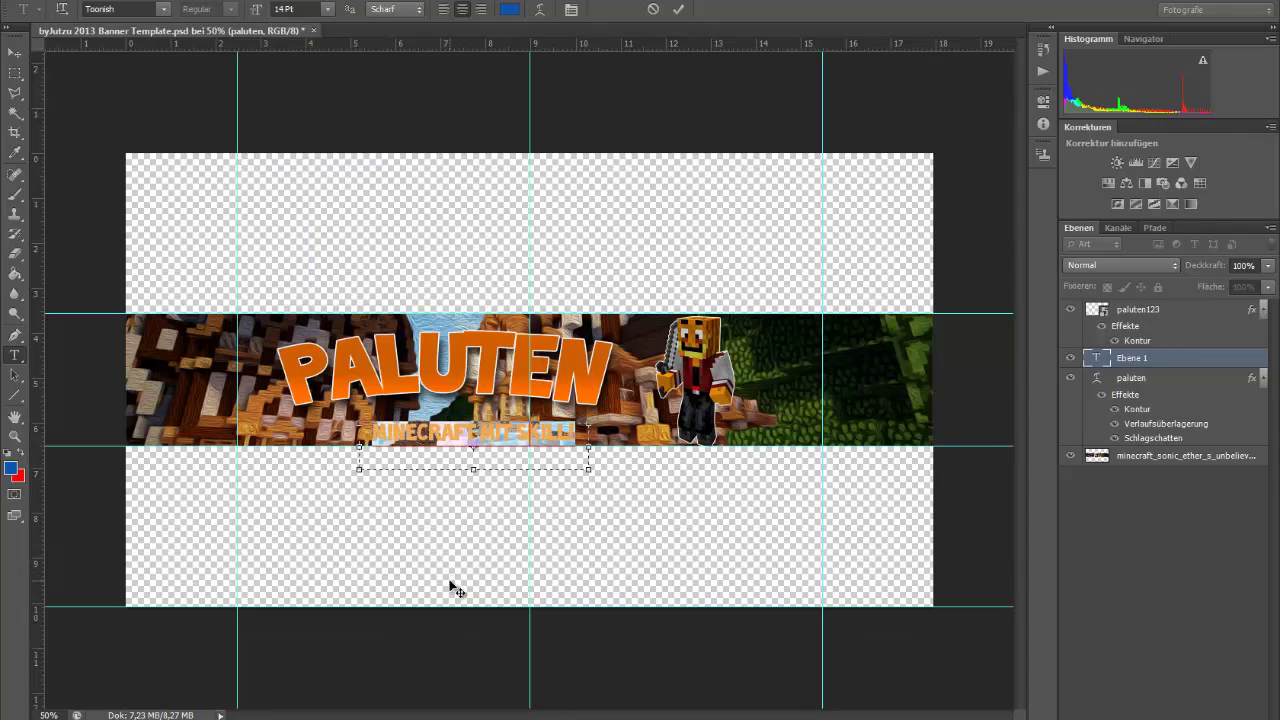
# Give the MINECRAFT MIT SKILL text a white 1 px outside stroke and a drop shadow, without an outer glow
pyautogui.click(1150, 360)
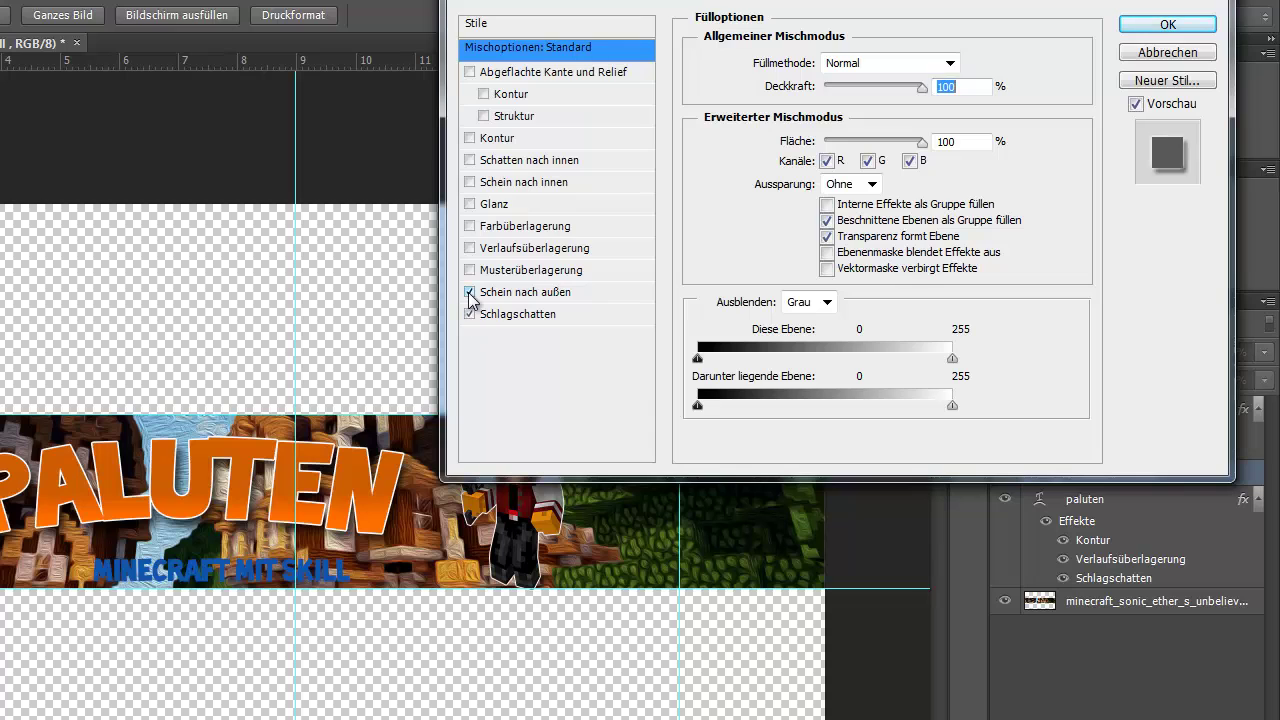
pyautogui.click(469, 292)
pyautogui.click(469, 138)
pyautogui.click(497, 138)
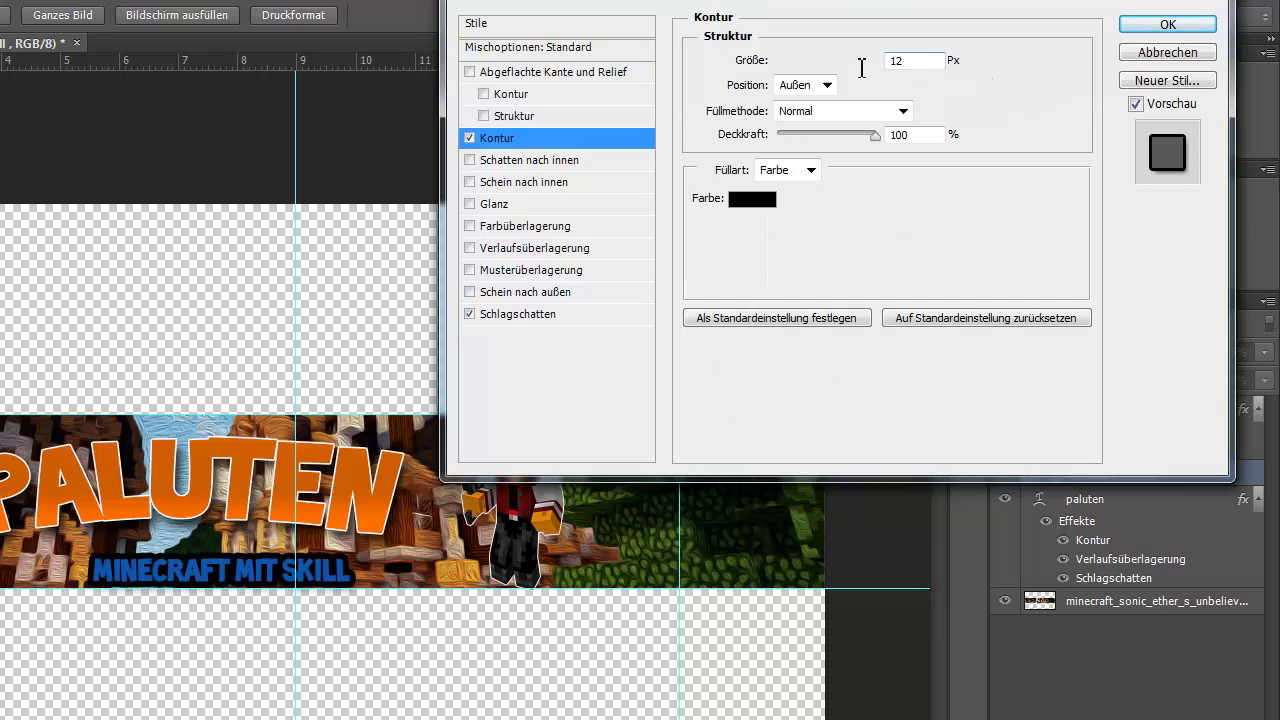
pyautogui.click(770, 200)
pyautogui.click(508, 247)
pyautogui.click(931, 241)
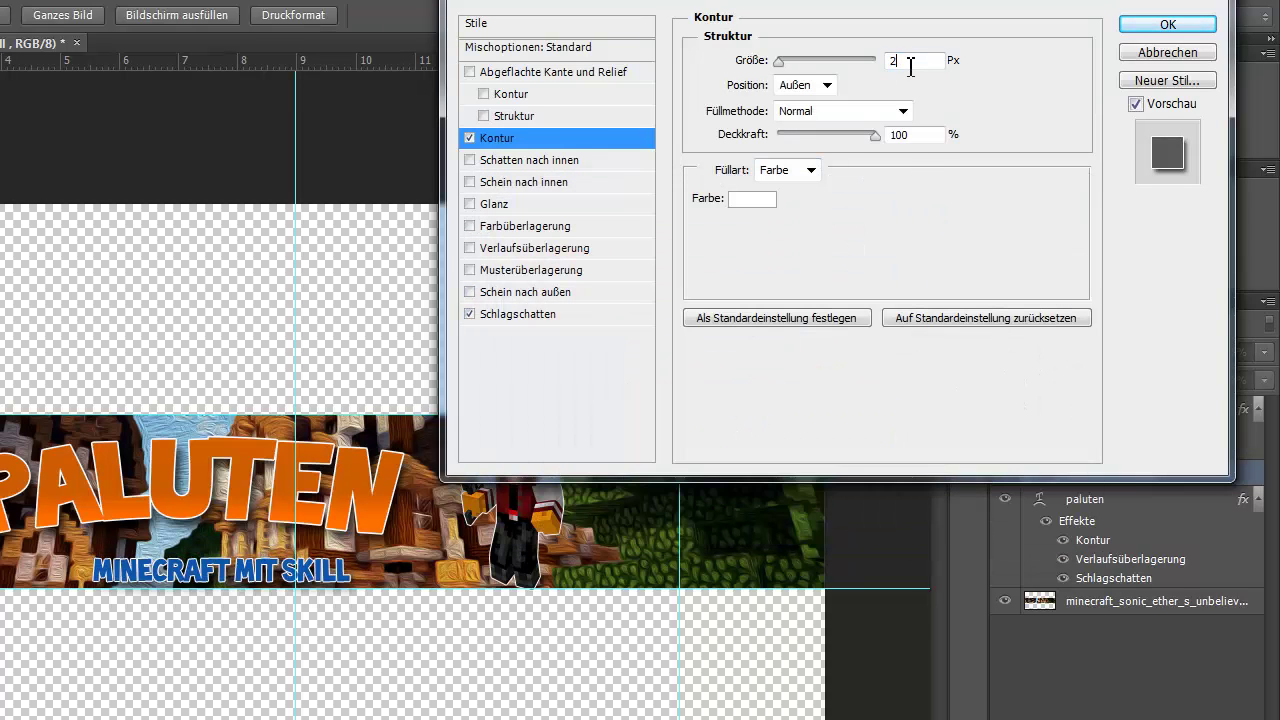
pyautogui.doubleClick(894, 61)
pyautogui.write('1')
# Apply a dark red gradient overlay at 100% opacity to the MINECRAFT MIT SKILL text
pyautogui.click(547, 249)
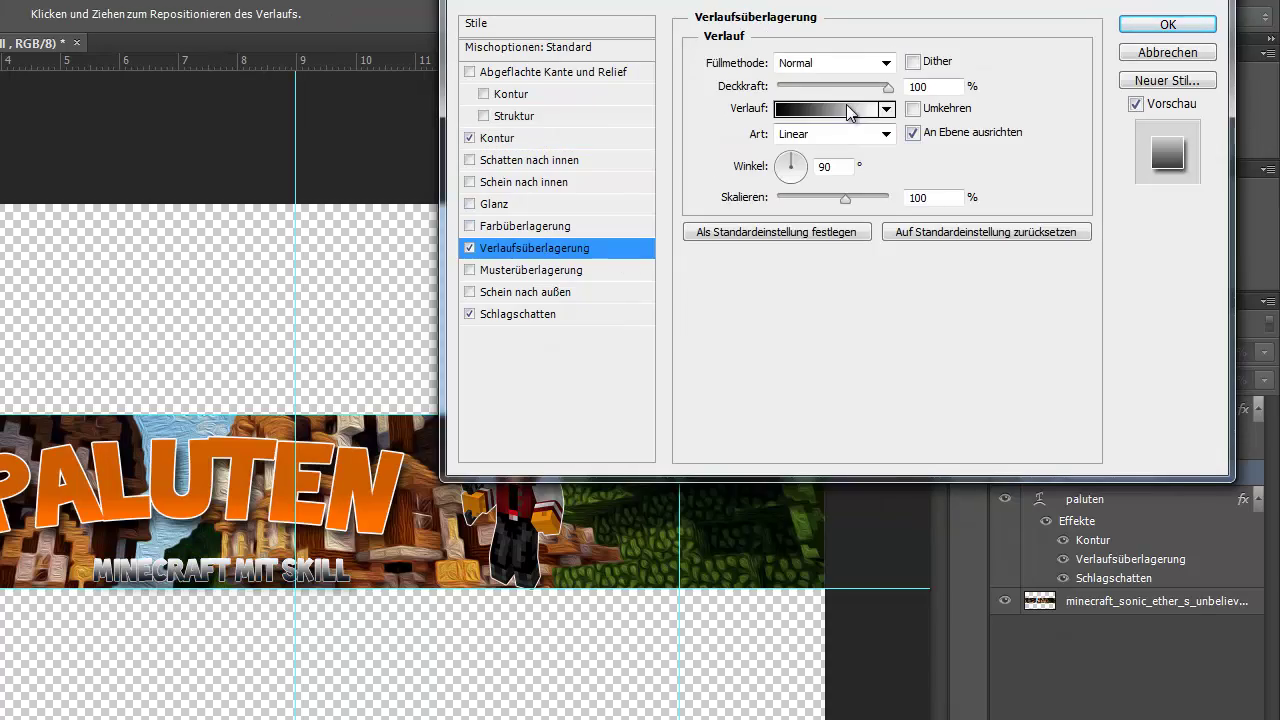
pyautogui.click(851, 109)
pyautogui.click(724, 143)
pyautogui.click(1124, 87)
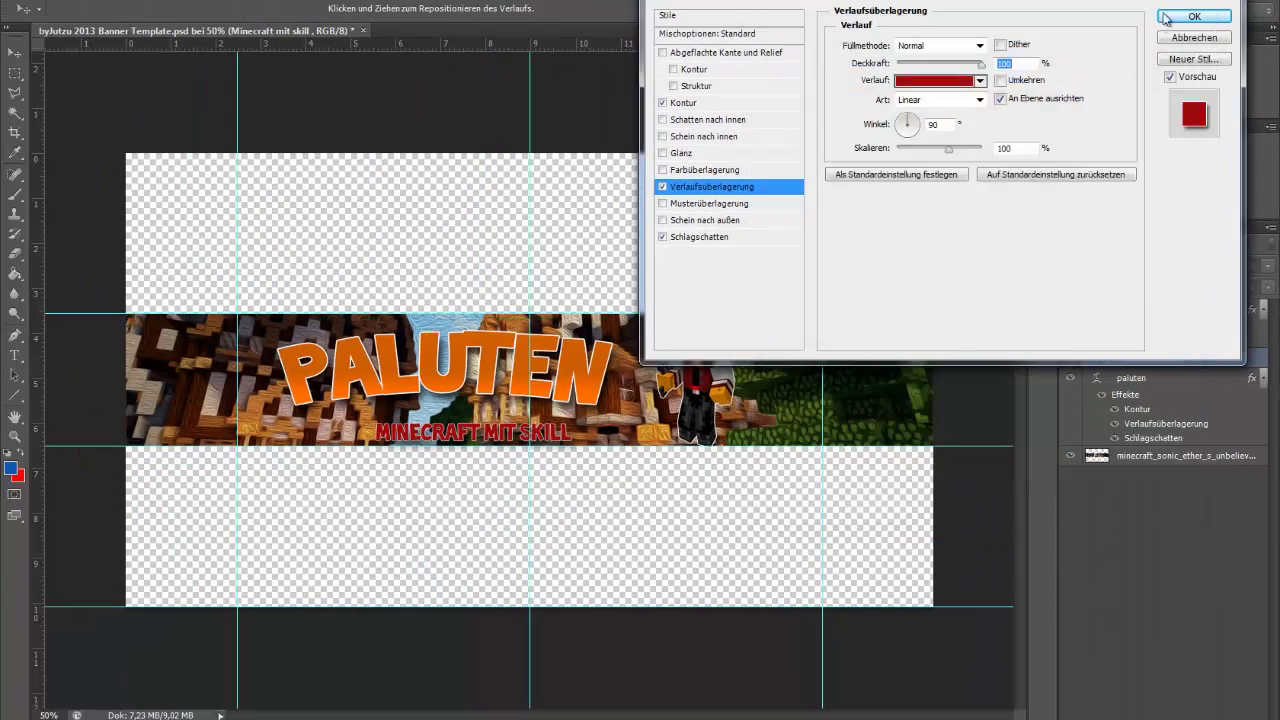
pyautogui.click(1166, 17)
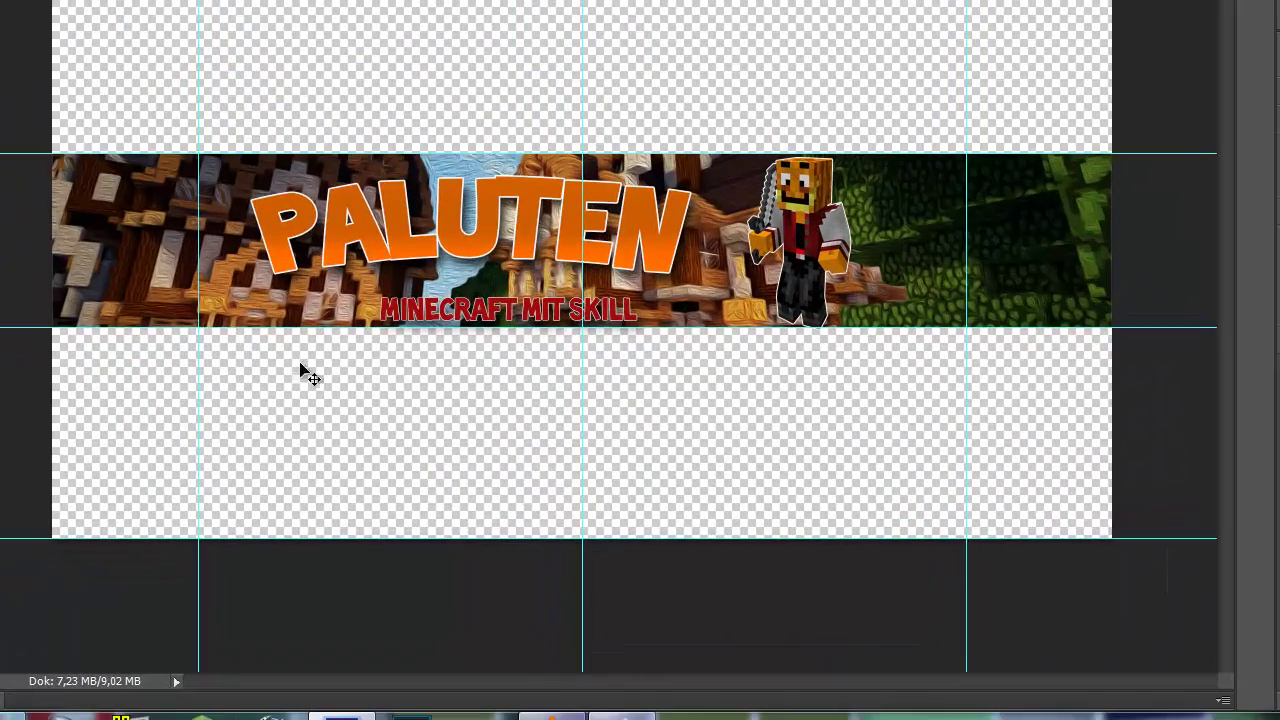
# Shift the MINECRAFT MIT SKILL subtitle and the character slightly left and lower the PALUTEN title a little
pyautogui.moveTo(461, 448); pyautogui.dragTo(444, 440)
pyautogui.moveTo(469, 320); pyautogui.dragTo(456, 332)
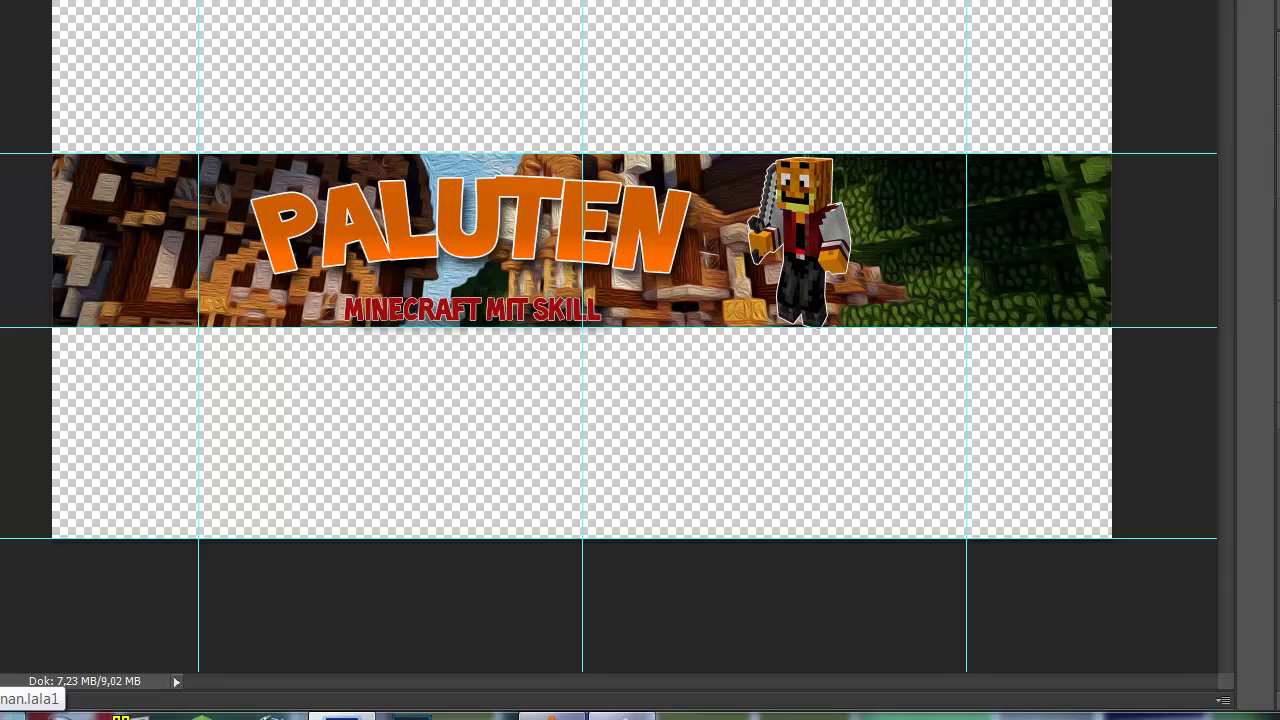
pyautogui.moveTo(515, 233); pyautogui.dragTo(515, 243)
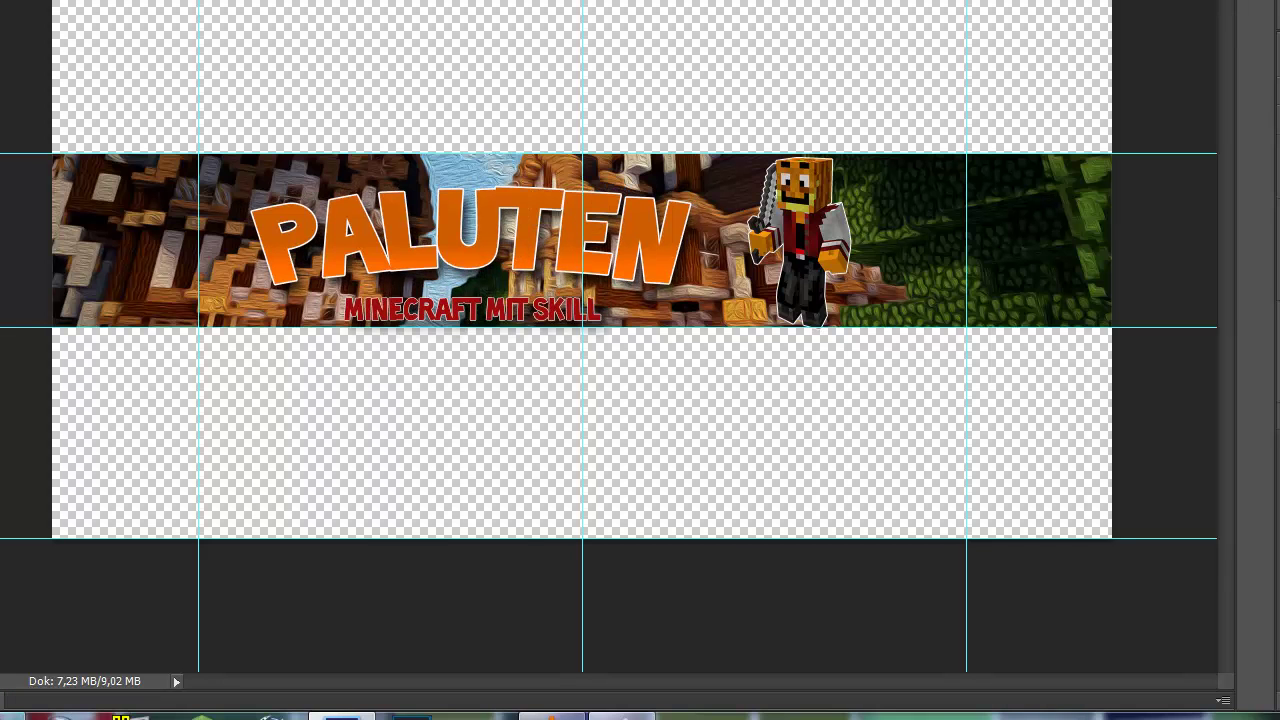
pyautogui.moveTo(777, 267); pyautogui.dragTo(760, 267)
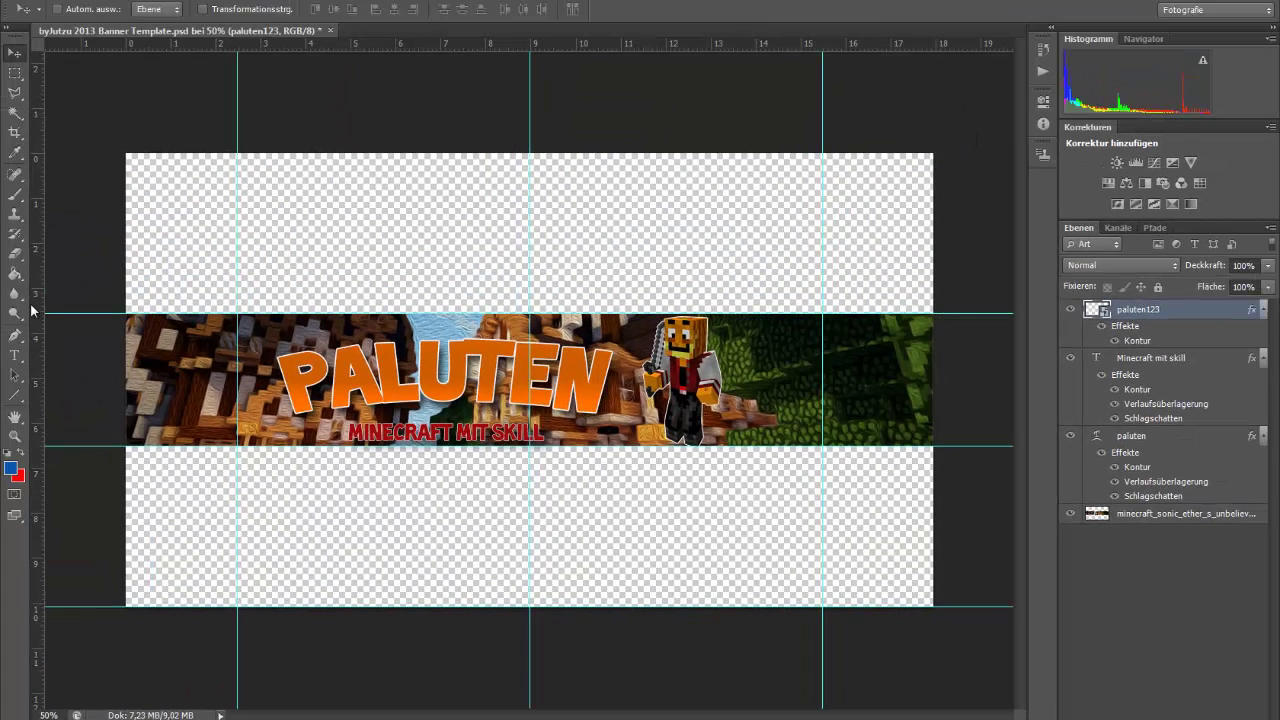
# Add a small "design by" credit with the designer's name along the strip's upper edge beside the character, in 08 Underground at 6 pt
pyautogui.click(15, 355)
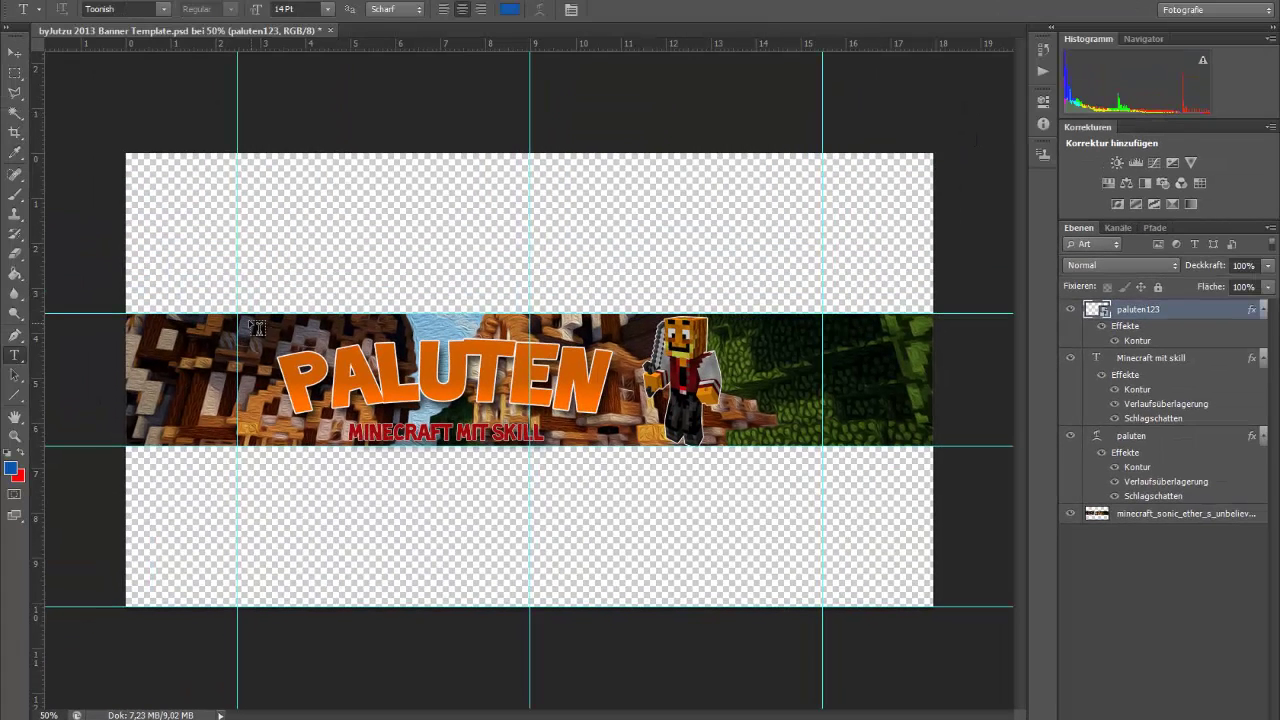
pyautogui.moveTo(830, 335); pyautogui.dragTo(824, 331)
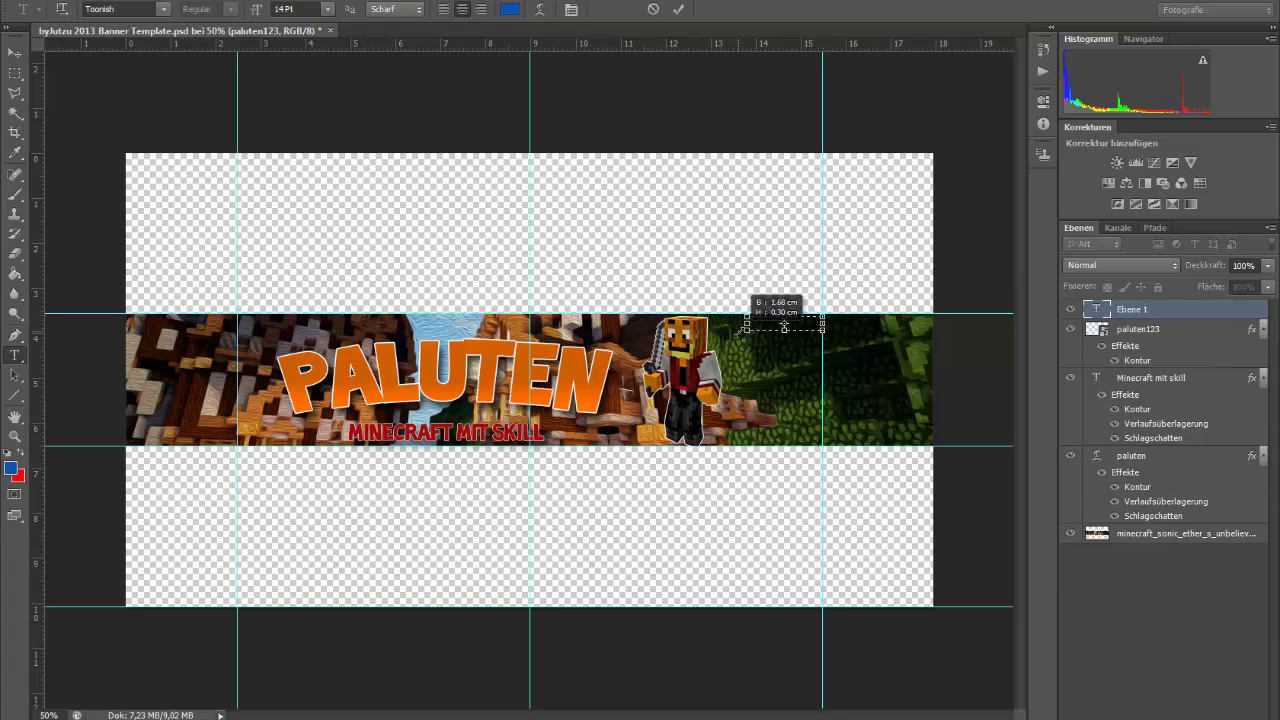
pyautogui.click(331, 10)
pyautogui.click(300, 47)
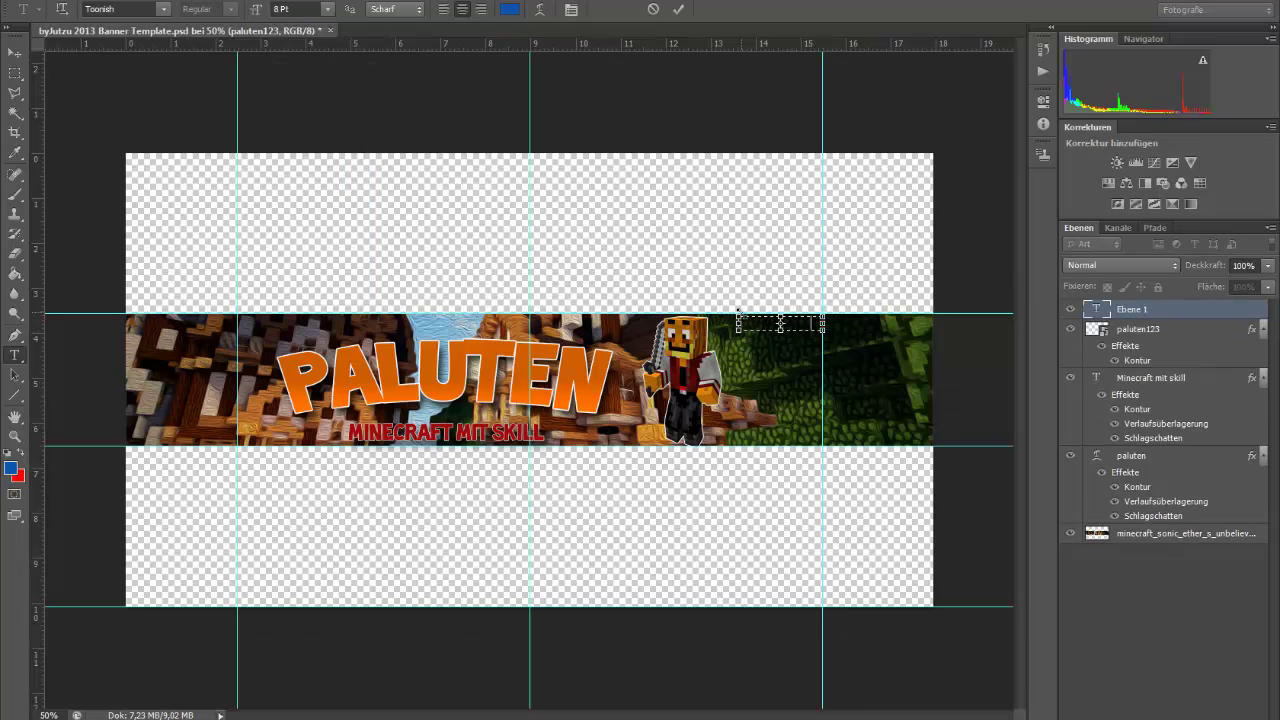
pyautogui.click(162, 9)
pyautogui.click(150, 27)
pyautogui.click(327, 9)
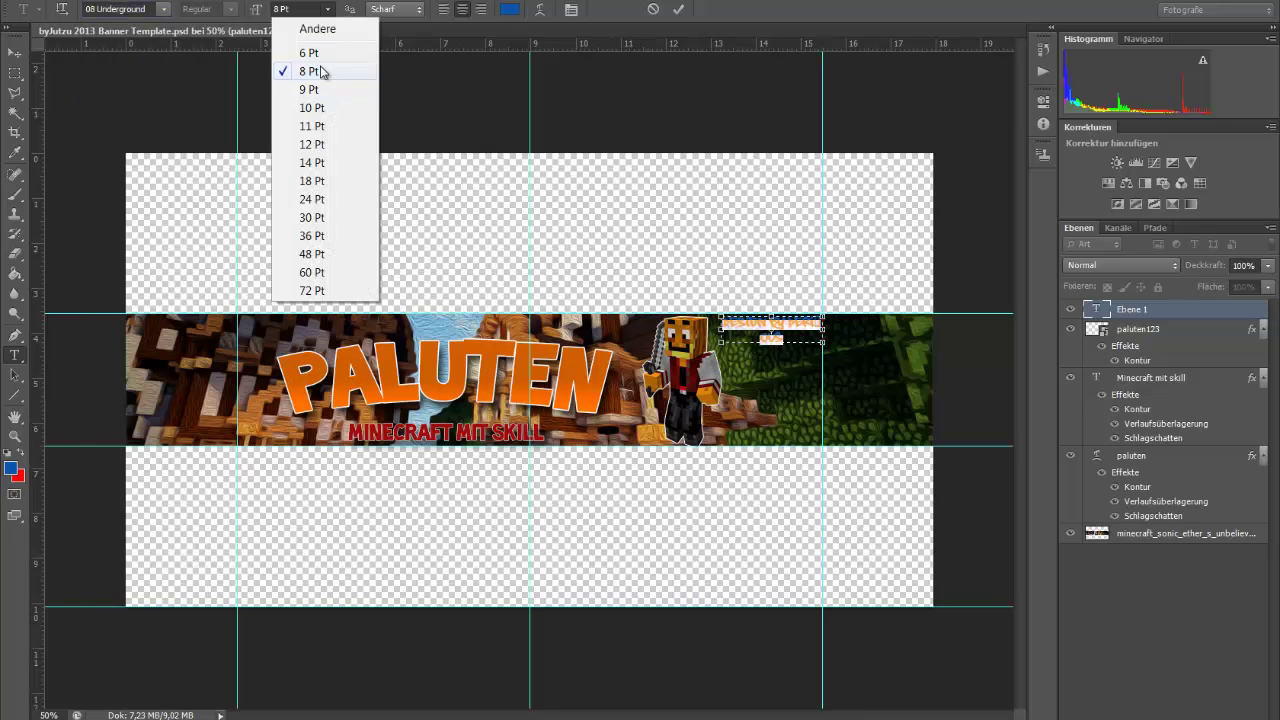
pyautogui.click(300, 52)
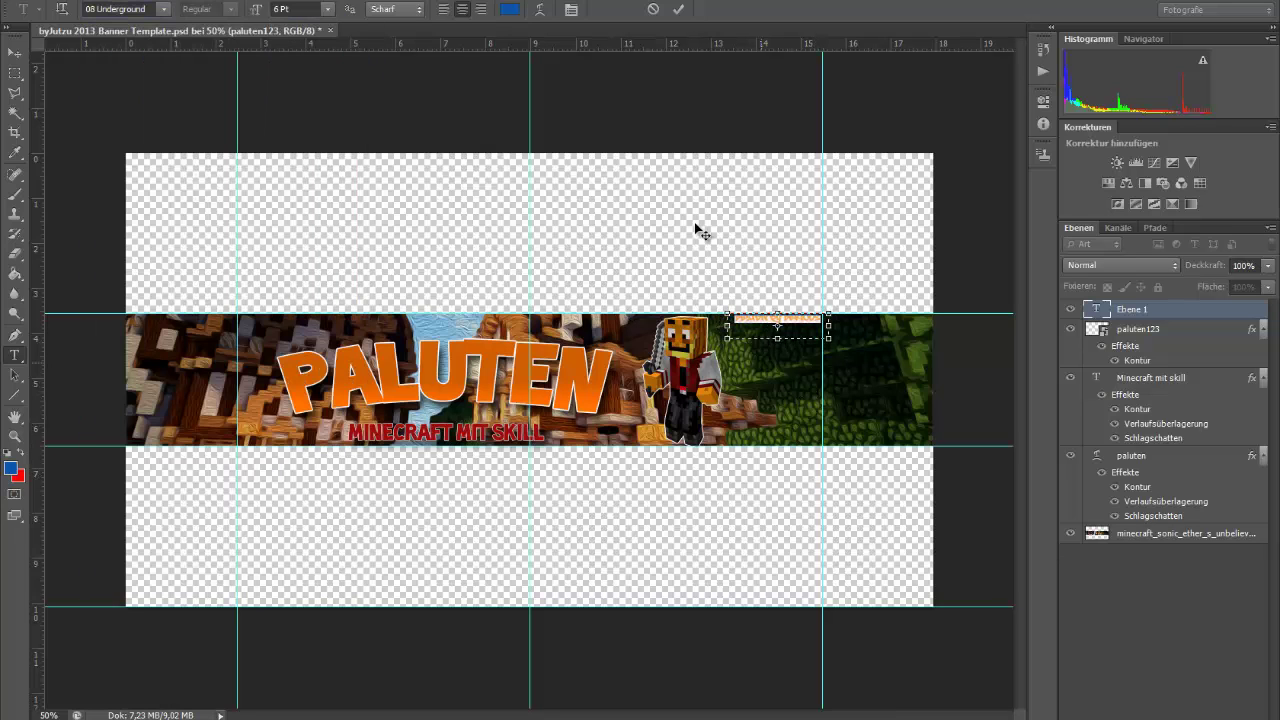
# Set the background colour to dark red and finish editing the design credit text
pyautogui.click(24, 478)
pyautogui.click(1061, 182)
pyautogui.click(14, 75)
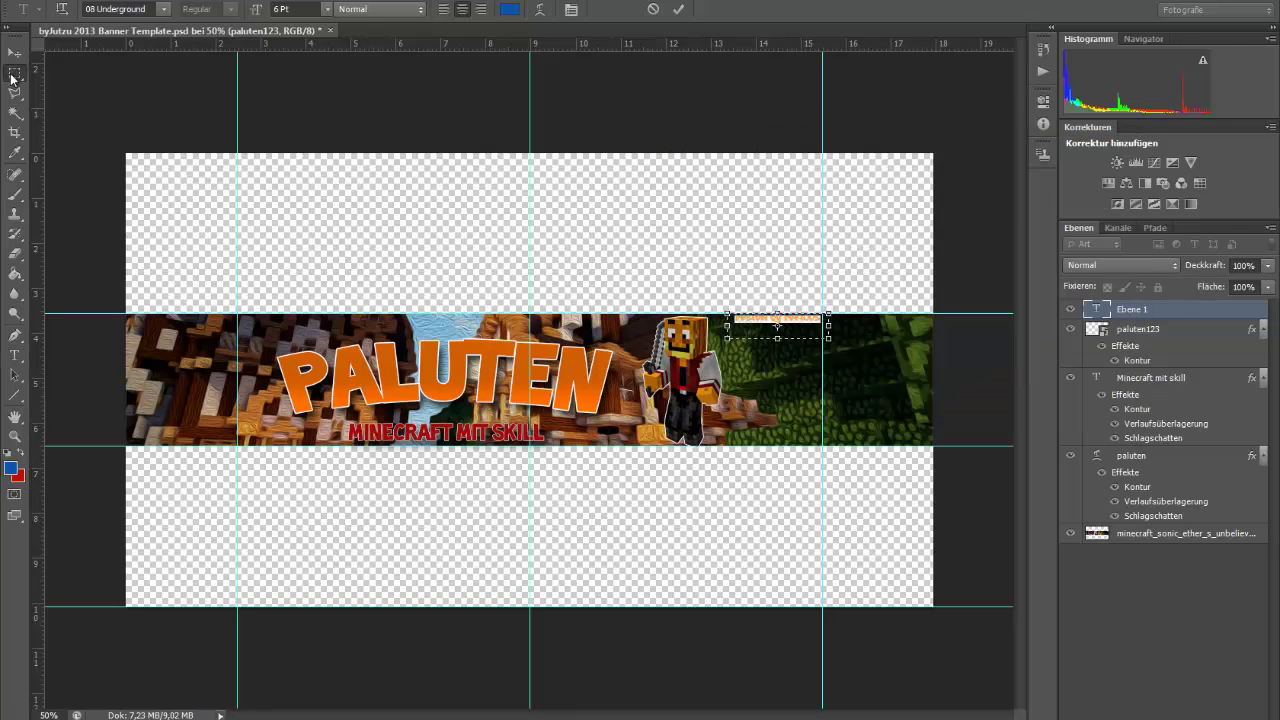
pyautogui.click(14, 336)
pyautogui.click(771, 315)
pyautogui.hotkey('ctrl', 'z')
# Recolour the whole design credit text to the same dark red as the subtitle and finish editing it
pyautogui.click(15, 356)
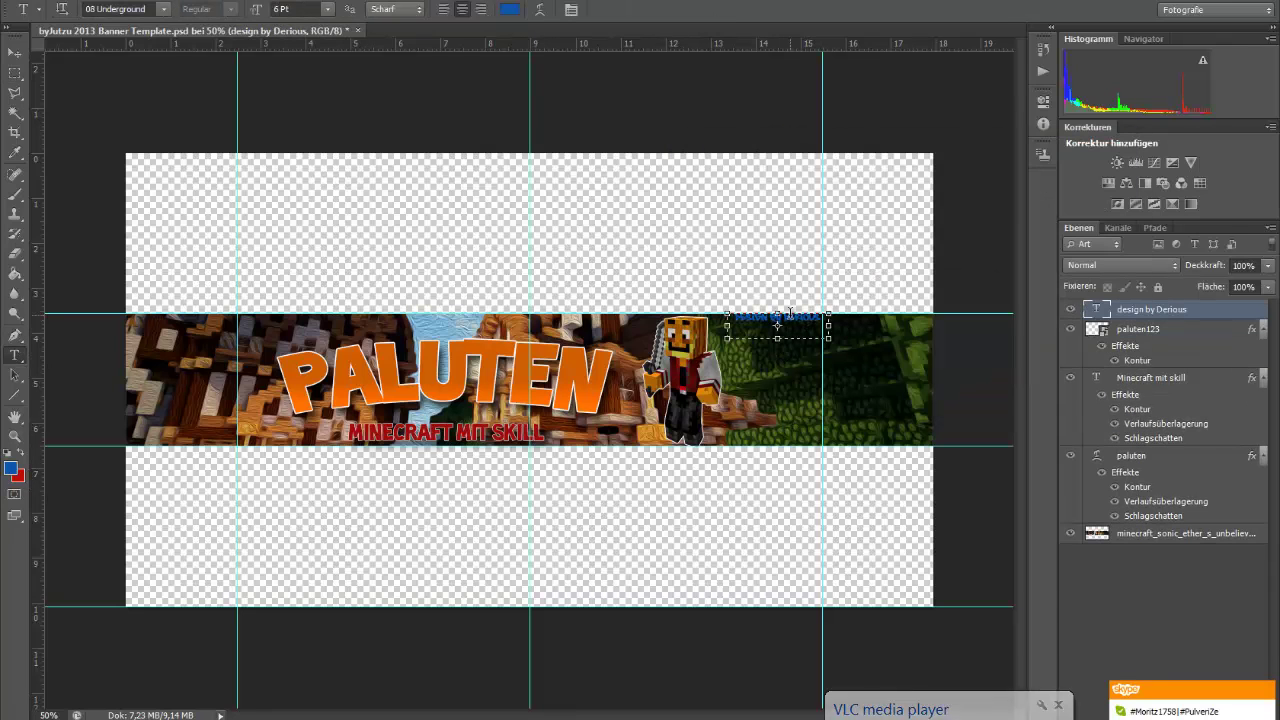
pyautogui.moveTo(820, 317); pyautogui.dragTo(731, 316)
pyautogui.click(6, 468)
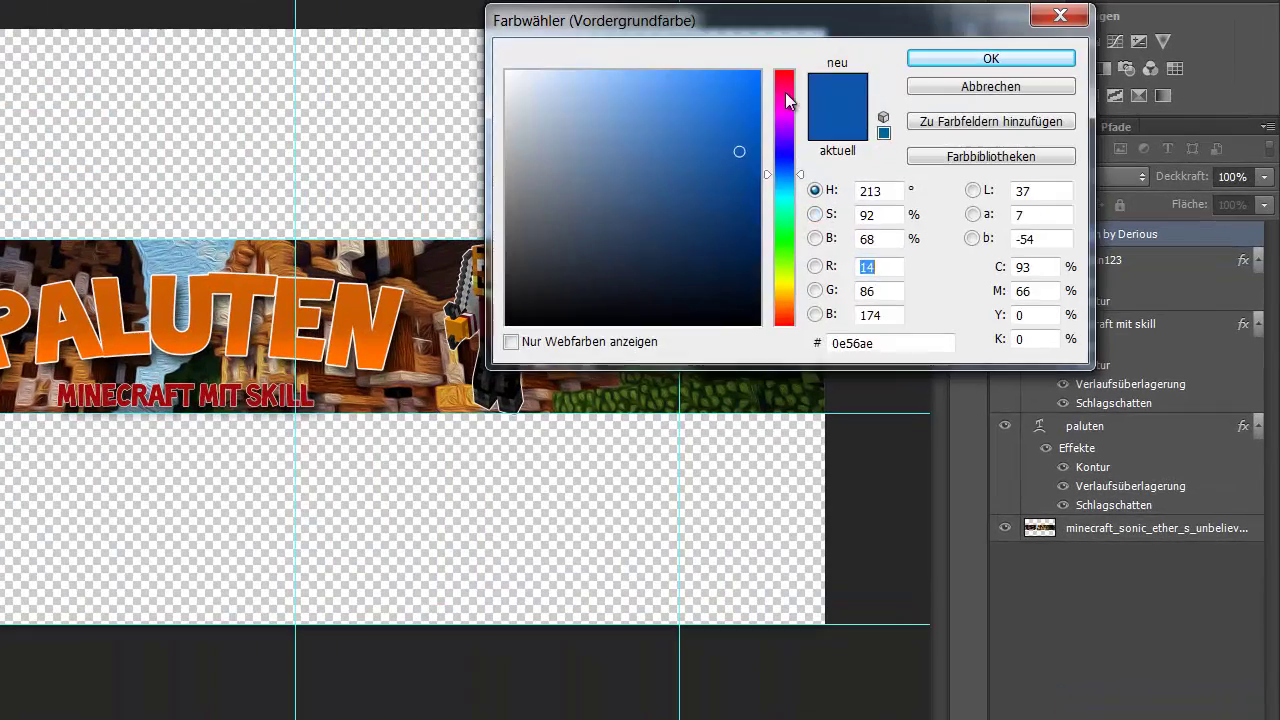
pyautogui.moveTo(903, 199); pyautogui.dragTo(903, 177)
pyautogui.click(1035, 186)
pyautogui.rightClick(786, 330)
pyautogui.click(594, 345)
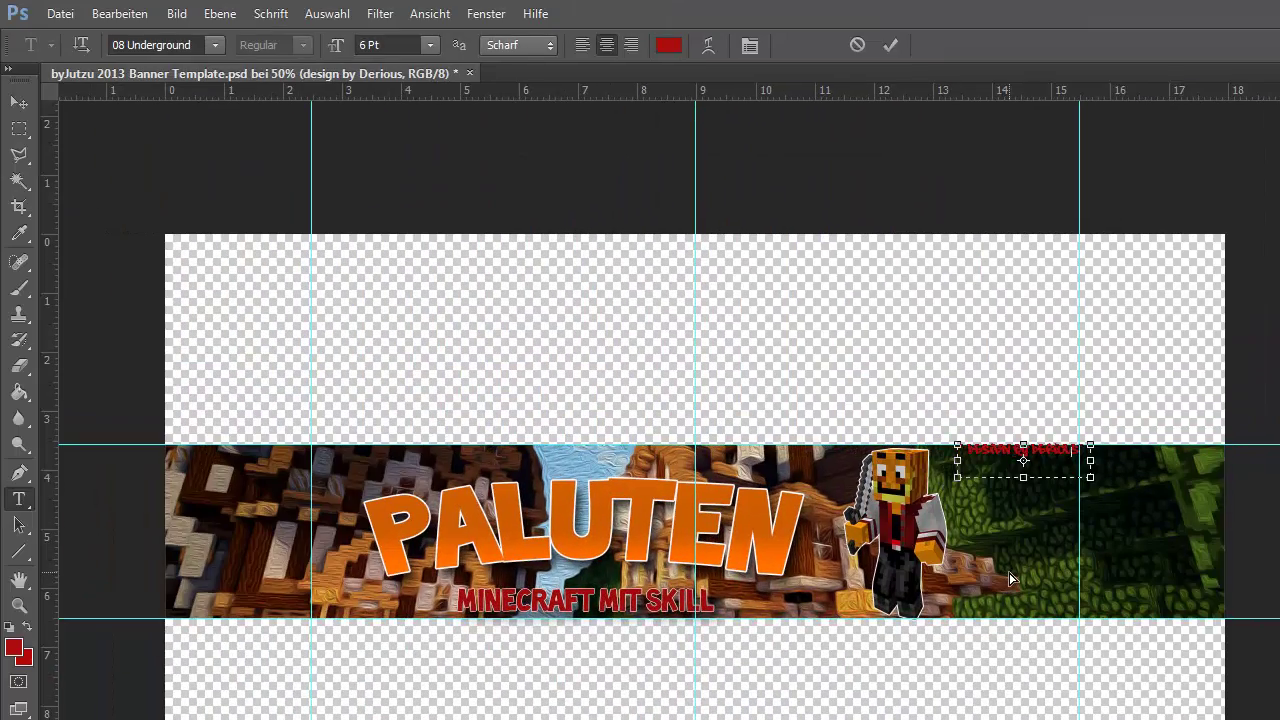
pyautogui.click(17, 130)
pyautogui.click(19, 102)
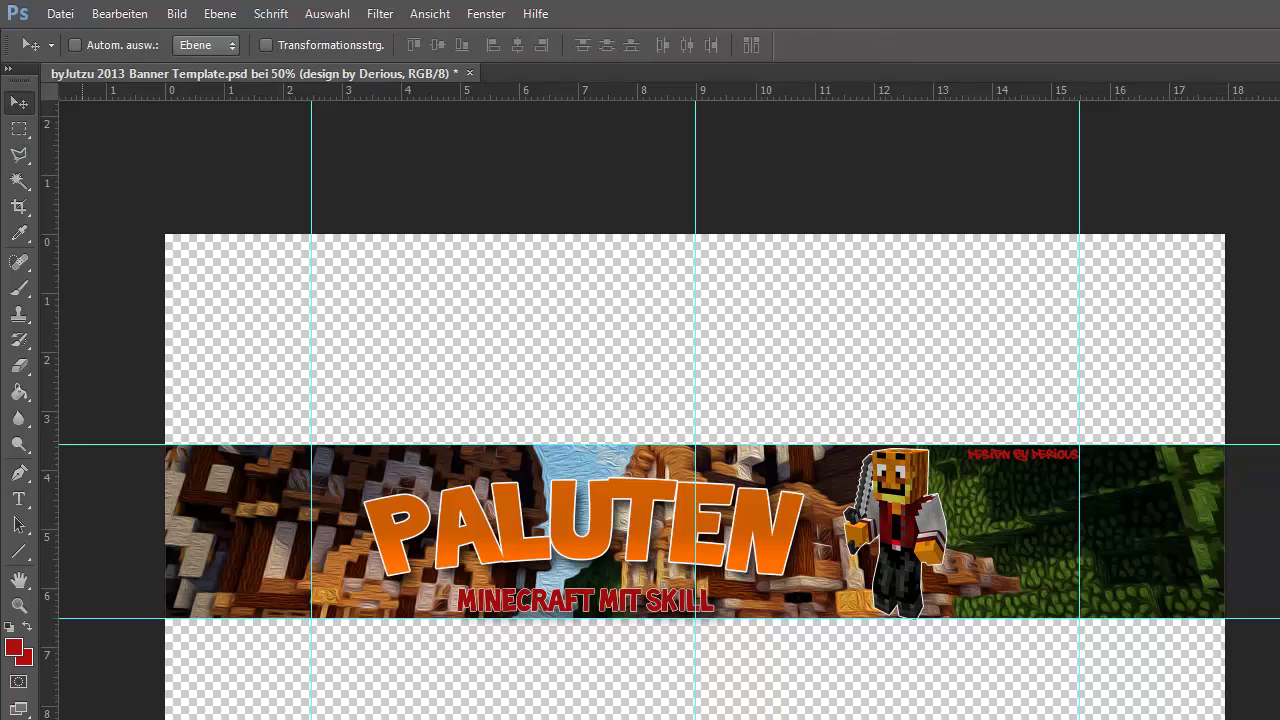
# Save a copy of the banner as a JPEG named Paluten Pro banner in the Templates folder
pyautogui.click(60, 14)
pyautogui.click(100, 309)
pyautogui.click(650, 459)
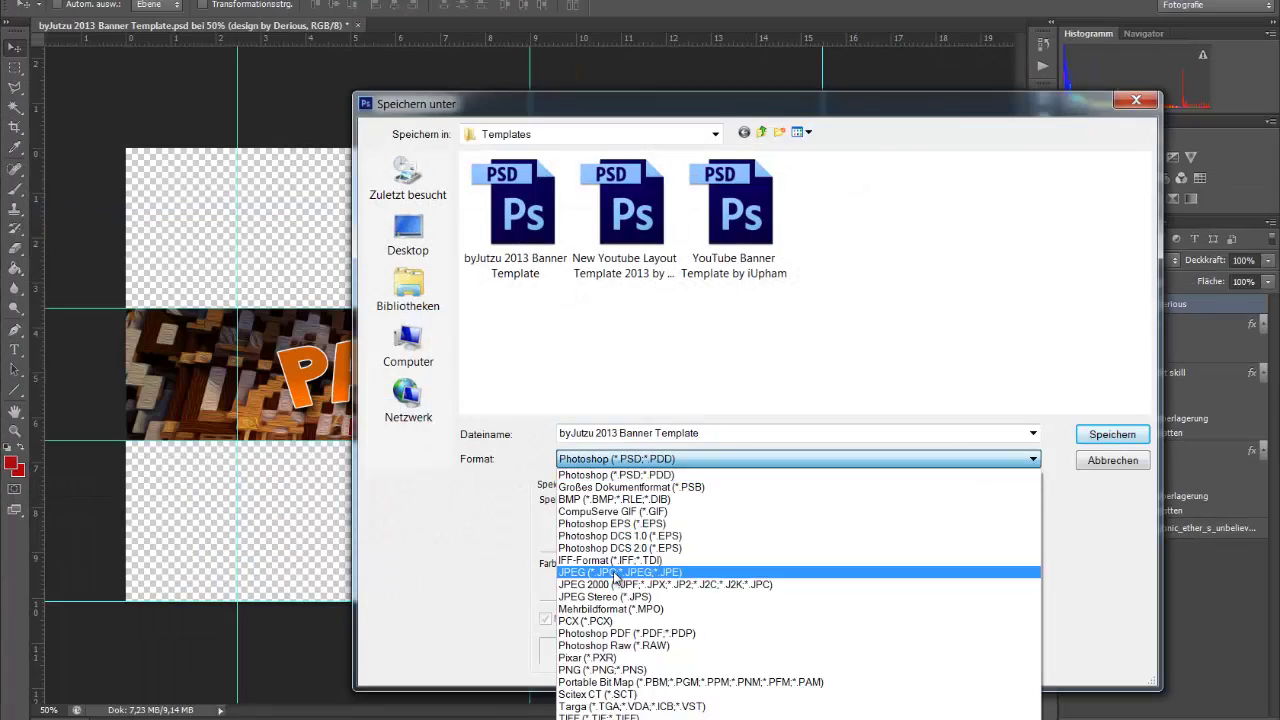
pyautogui.click(615, 573)
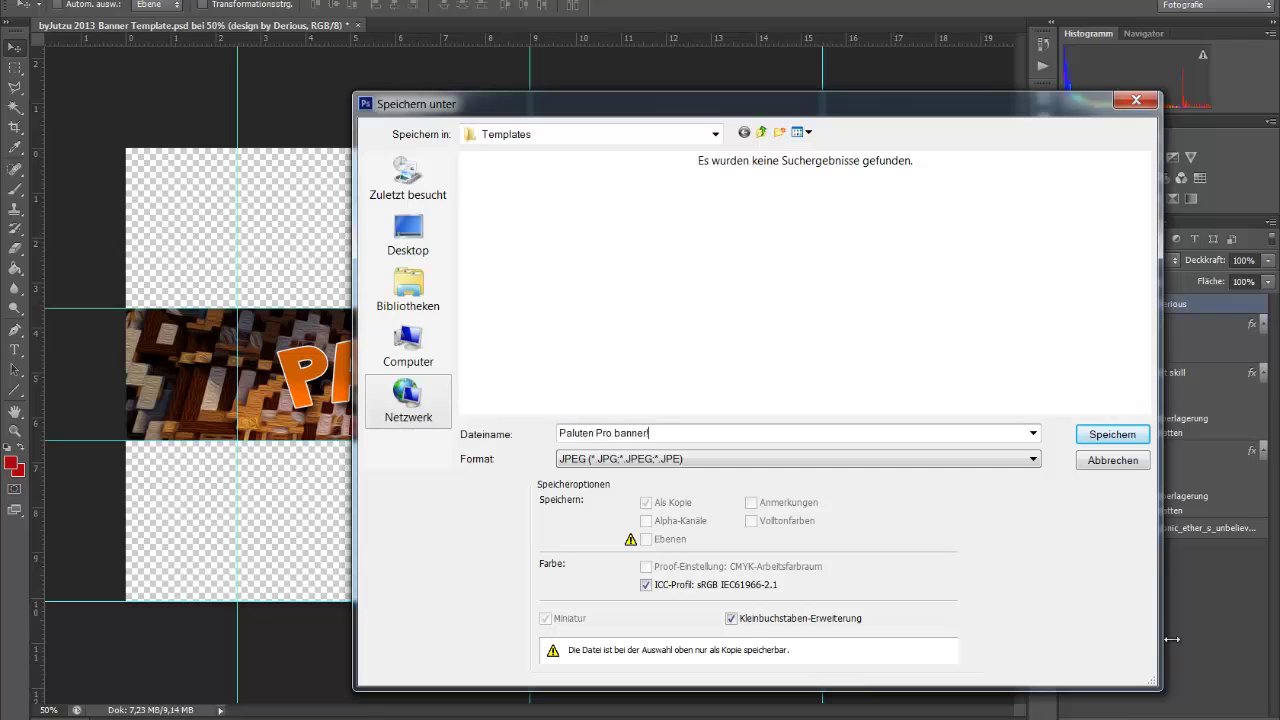
pyautogui.click(1114, 434)
pyautogui.click(730, 178)
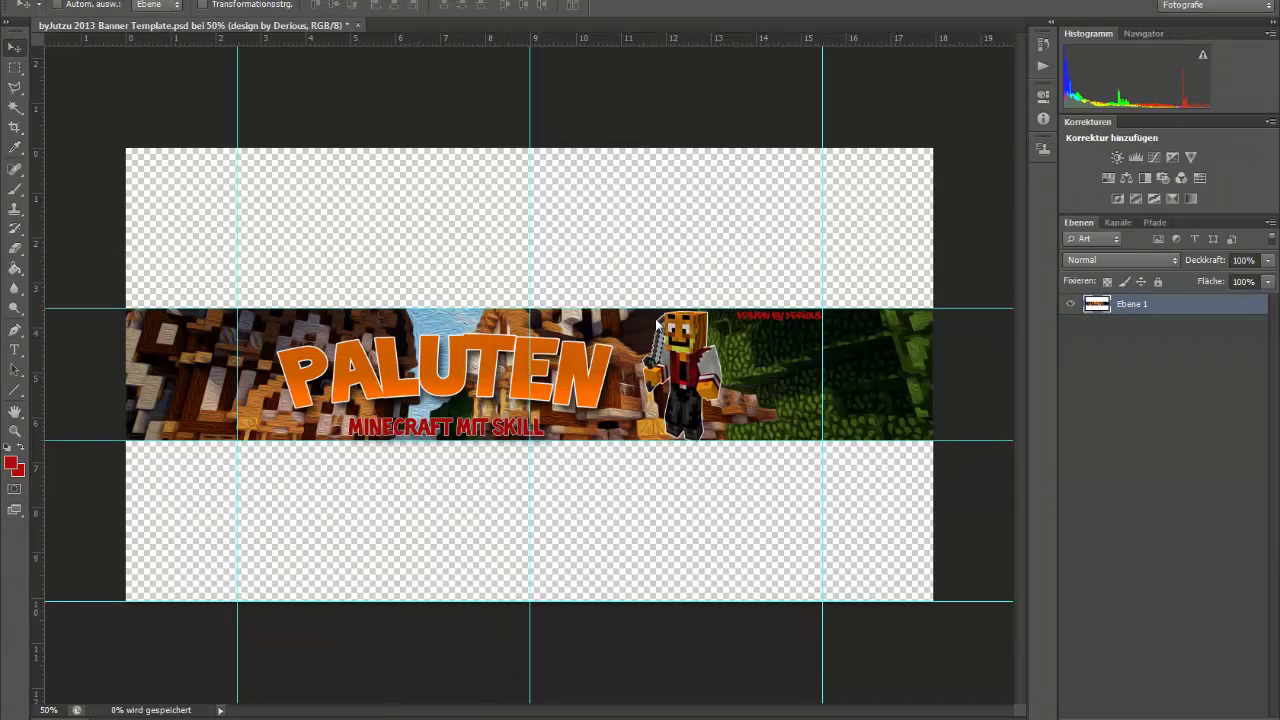